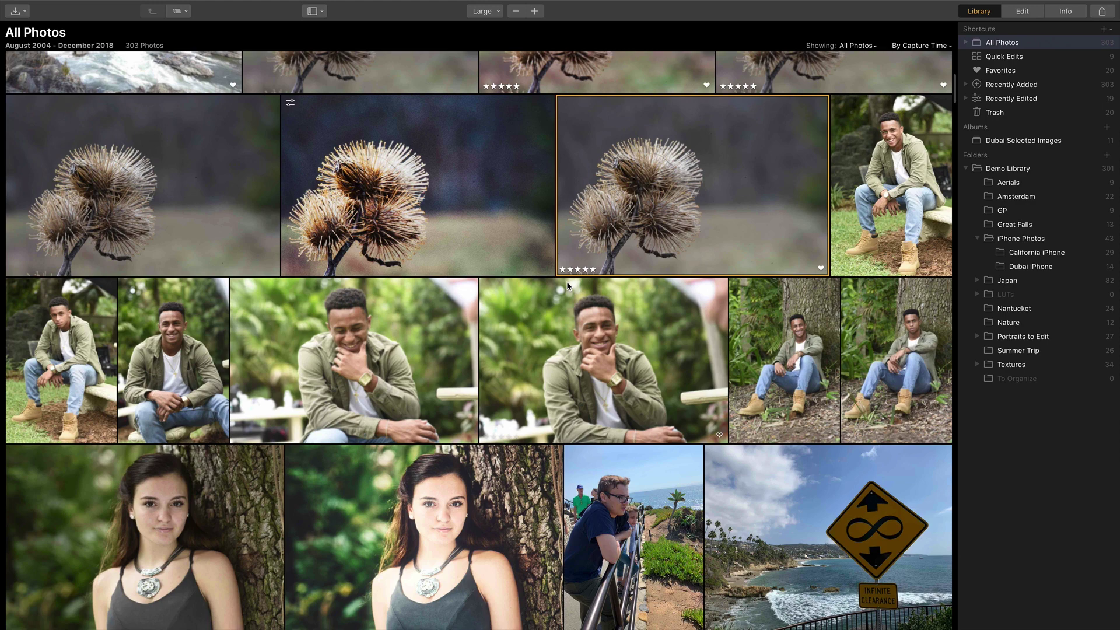
Step: Reveal the menu bar and open Luminar 3's File menu
mouse_move(297, 3)
click(86, 6)
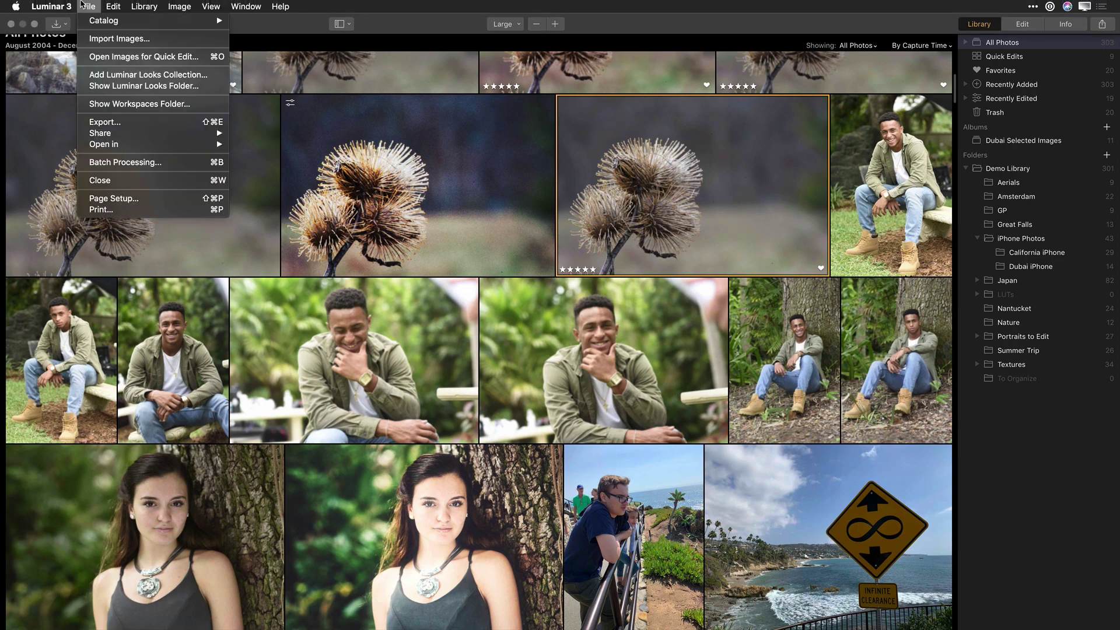
Step: Start Import Images and choose Photos under the sidebar's Media section
click(95, 40)
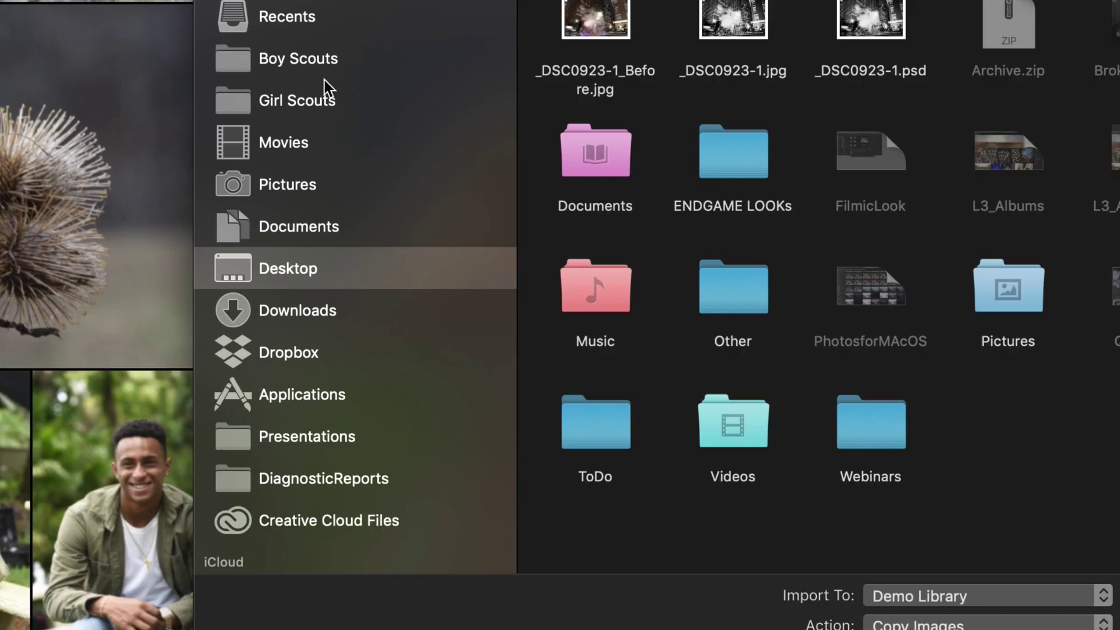
scroll(328, 88, down, 10)
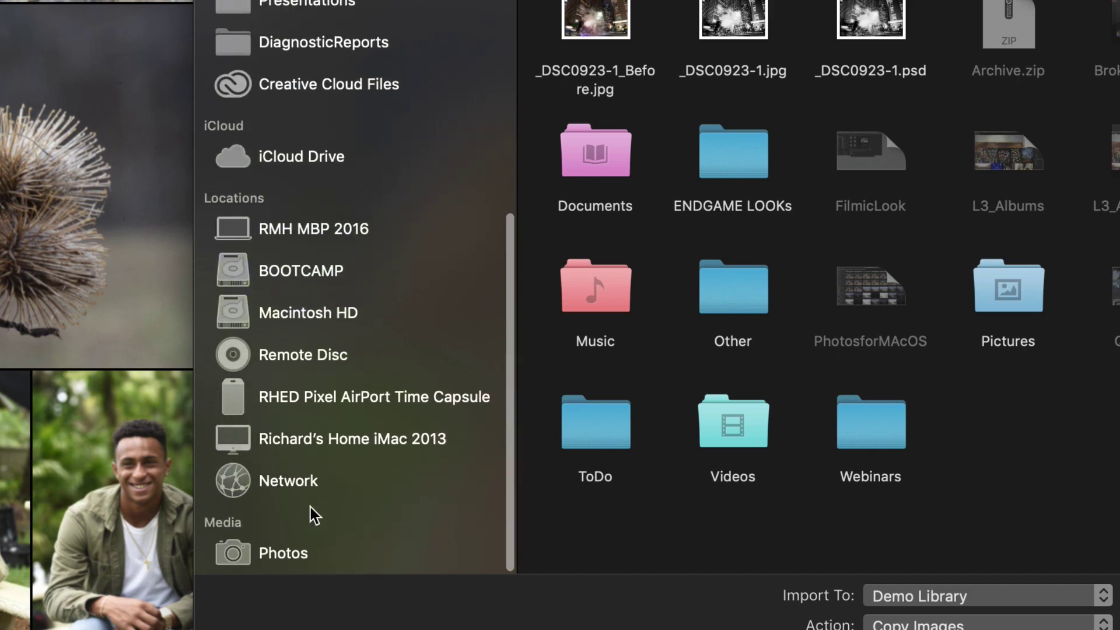
click(286, 558)
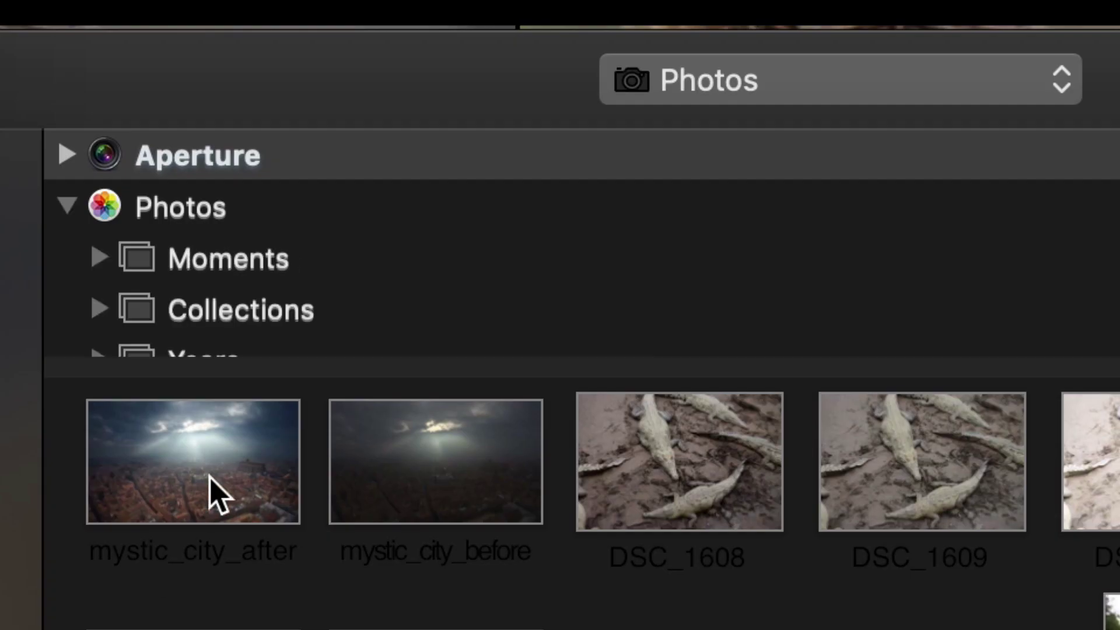
Step: Collapse the Photos source, expand Aperture, and display its Projects thumbnails
click(67, 206)
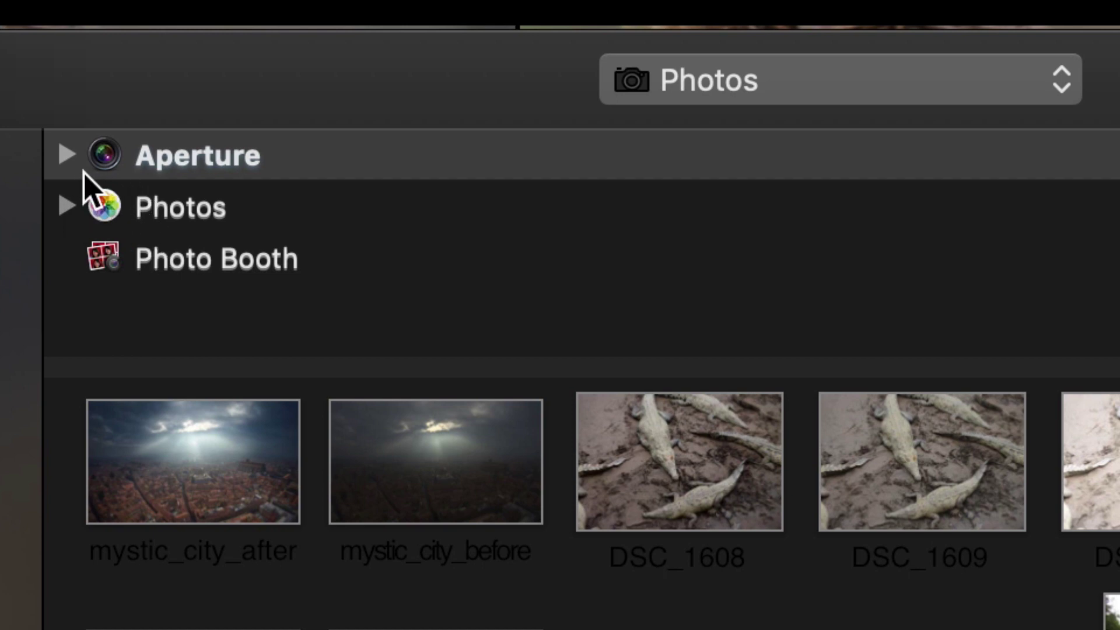
click(67, 155)
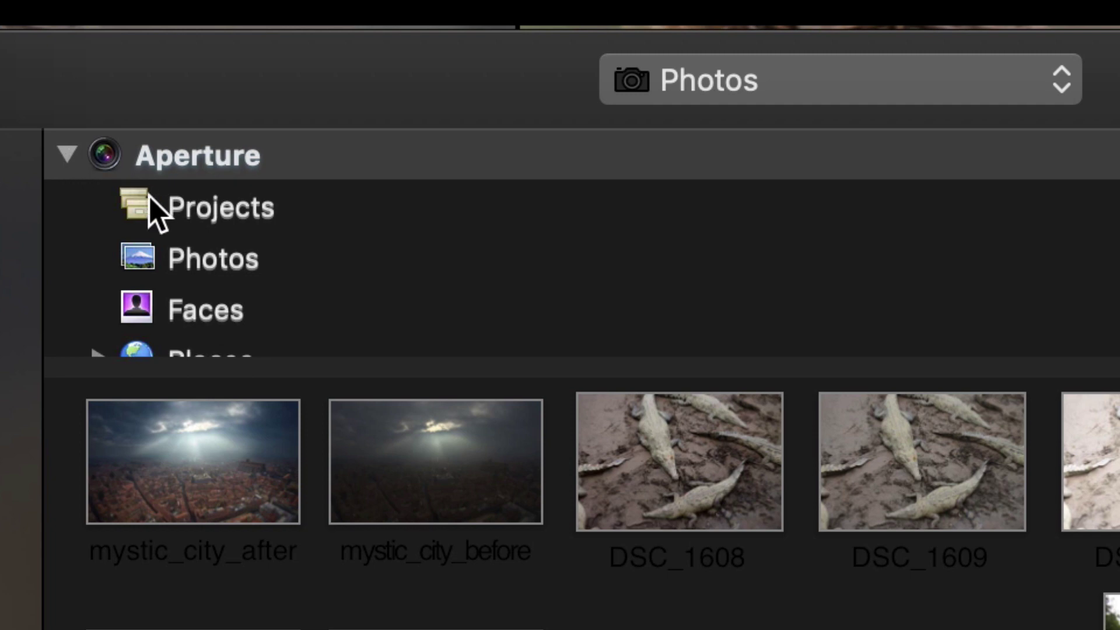
scroll(162, 220, down, 5)
scroll(162, 220, up, 5)
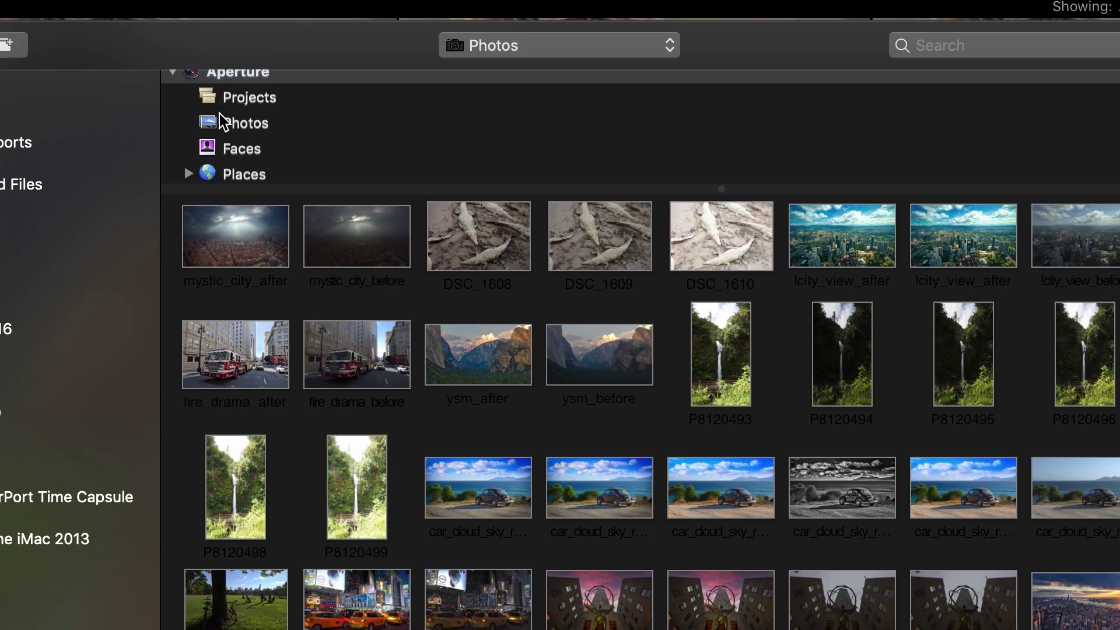
click(228, 96)
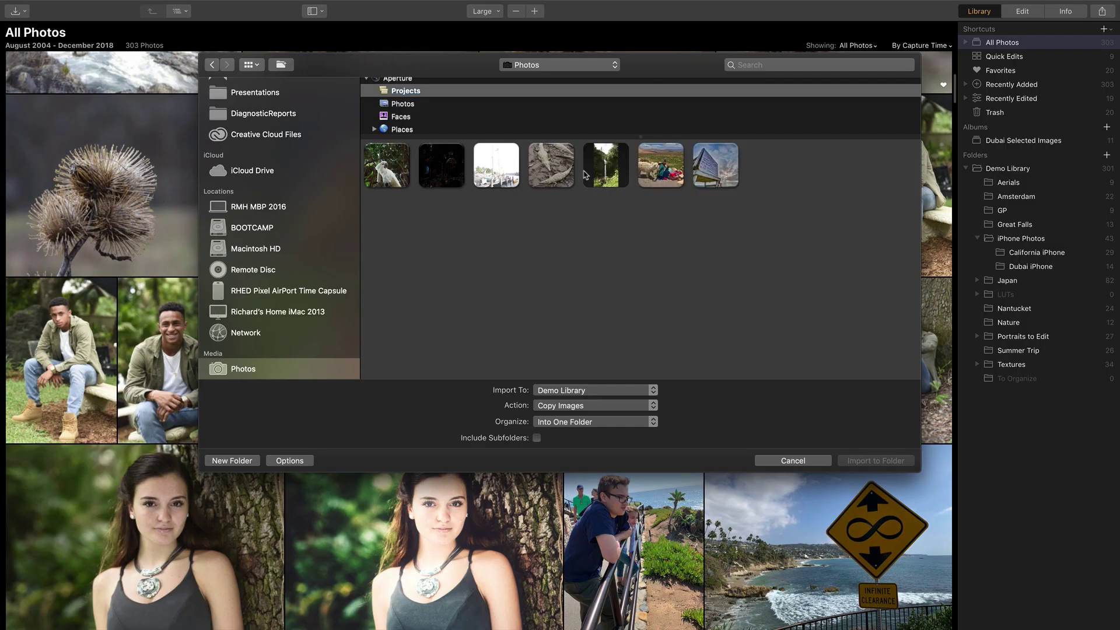
scroll(369, 86, up, 1)
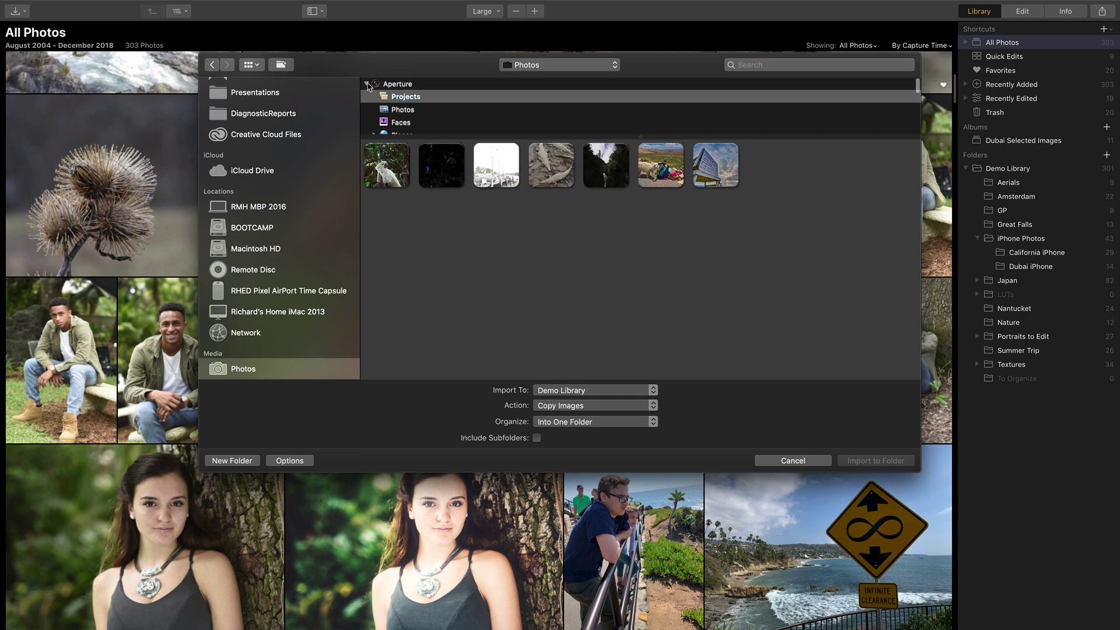
Step: Collapse Aperture, expand the Photos source, enlarge the source list and browse Moments
click(367, 84)
click(365, 97)
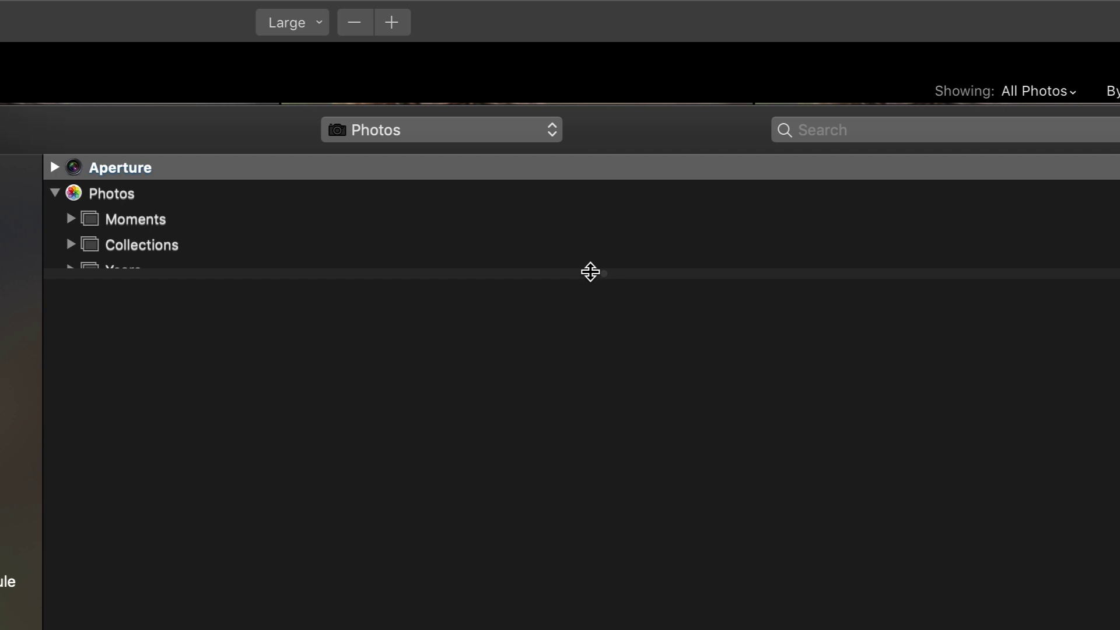
drag(590, 272, 572, 440)
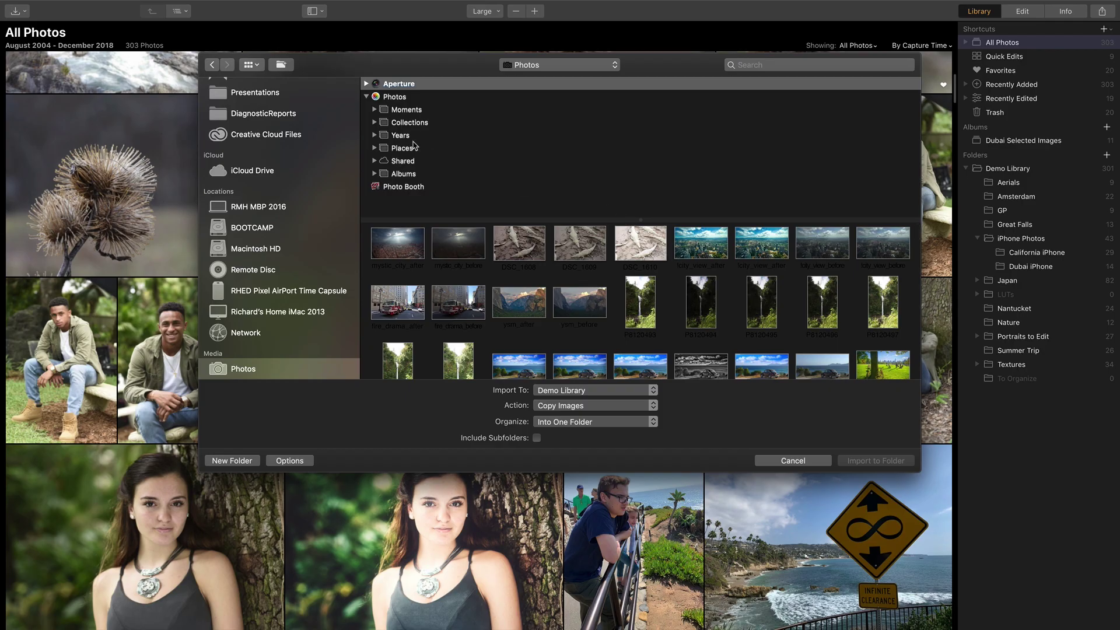
click(374, 109)
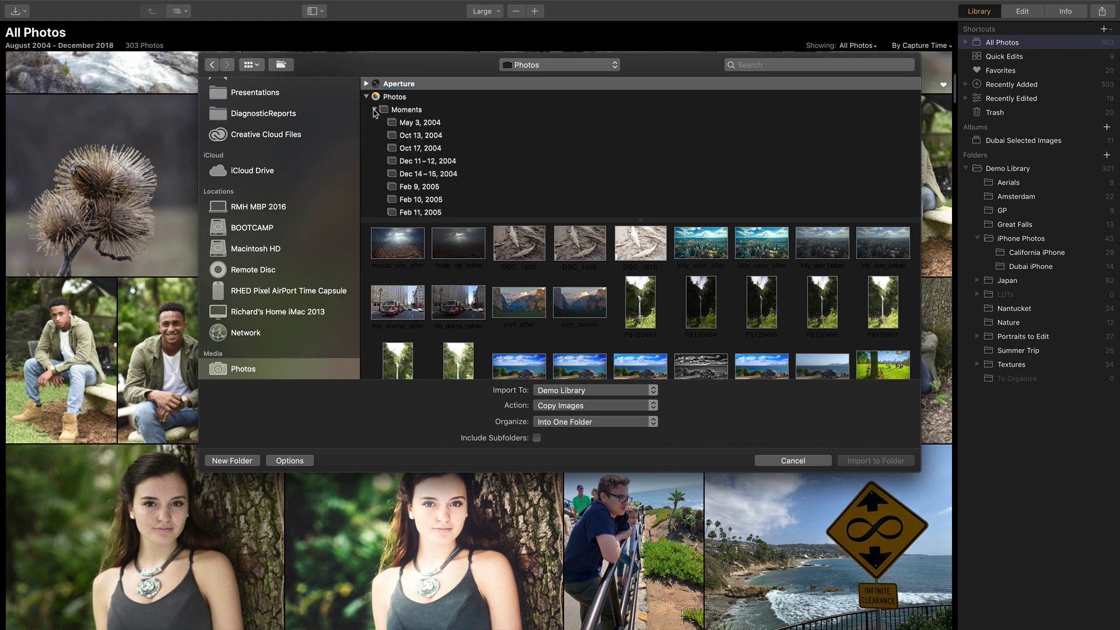
click(374, 110)
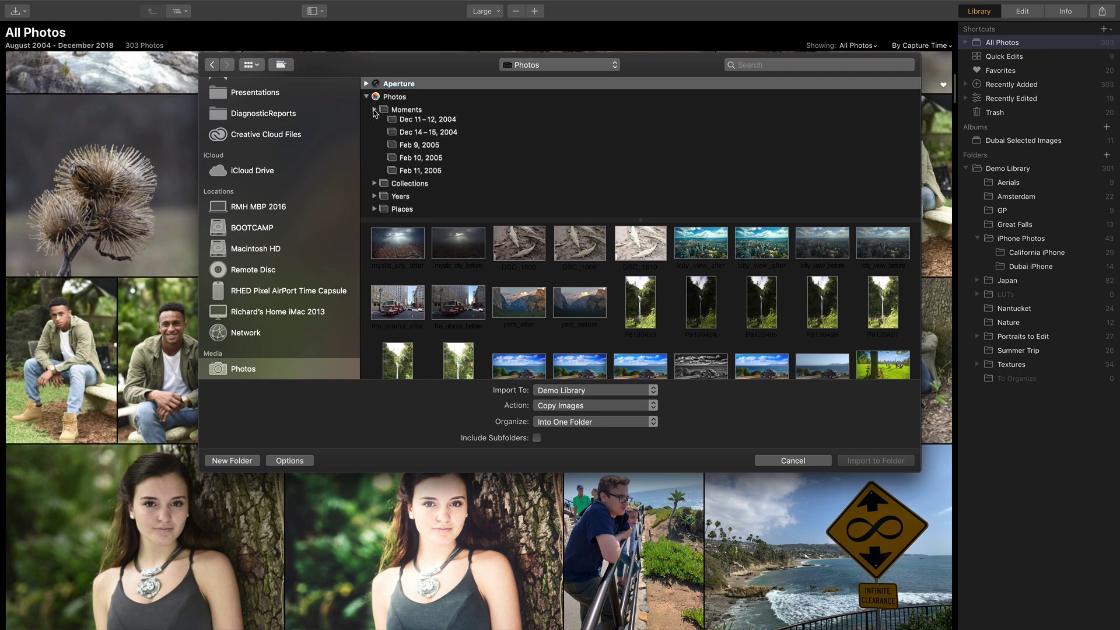
click(373, 110)
scroll(448, 153, down, 3)
scroll(448, 153, down, 10)
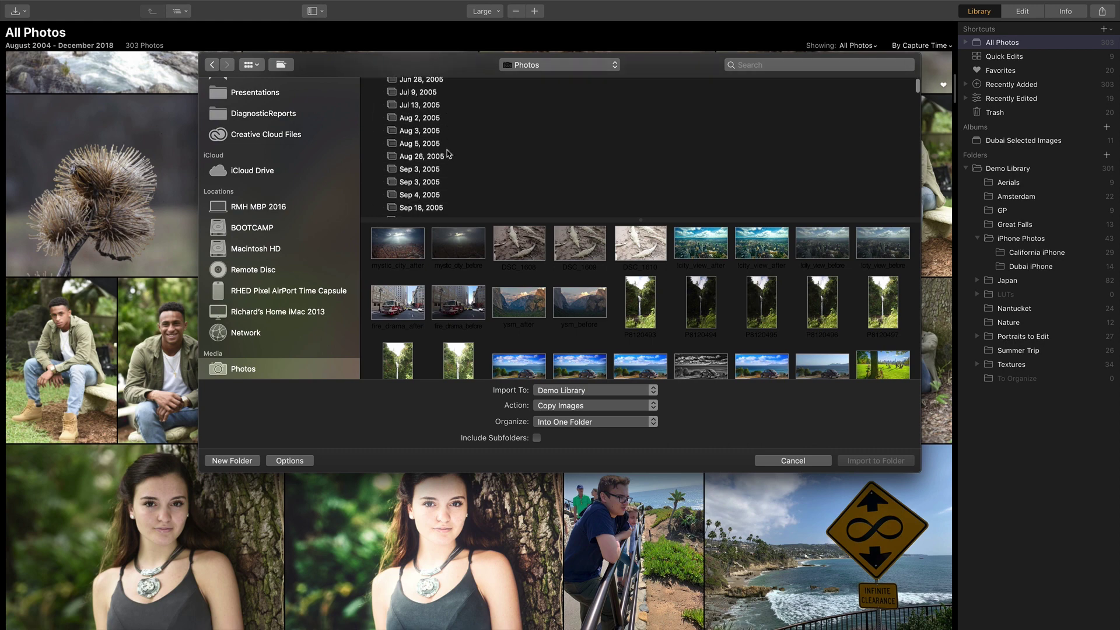
scroll(449, 154, down, 10)
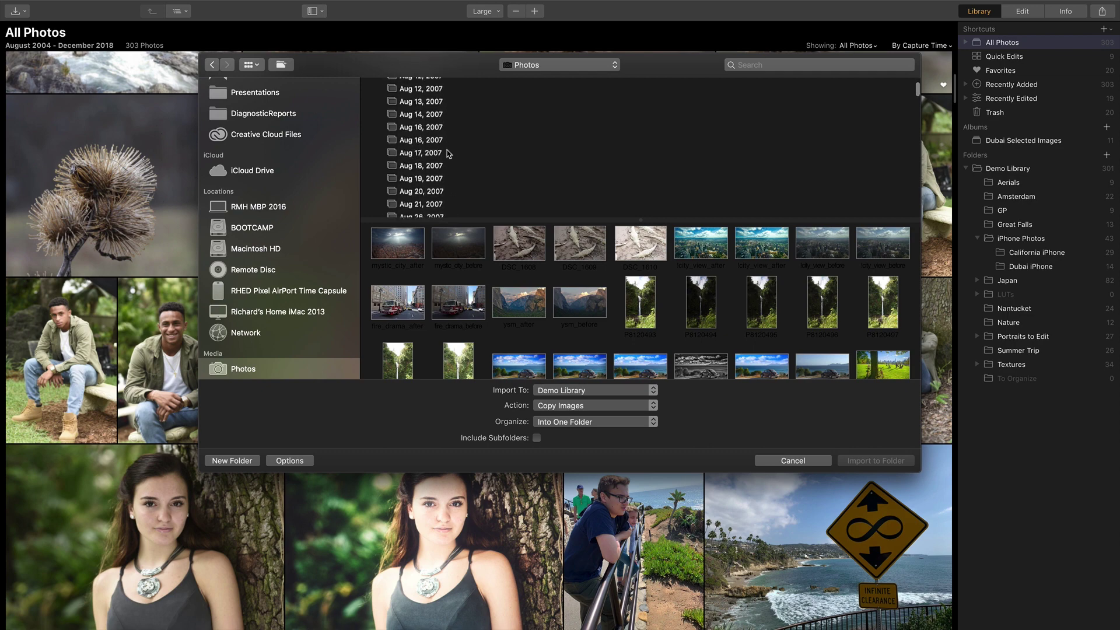
scroll(448, 154, up, 20)
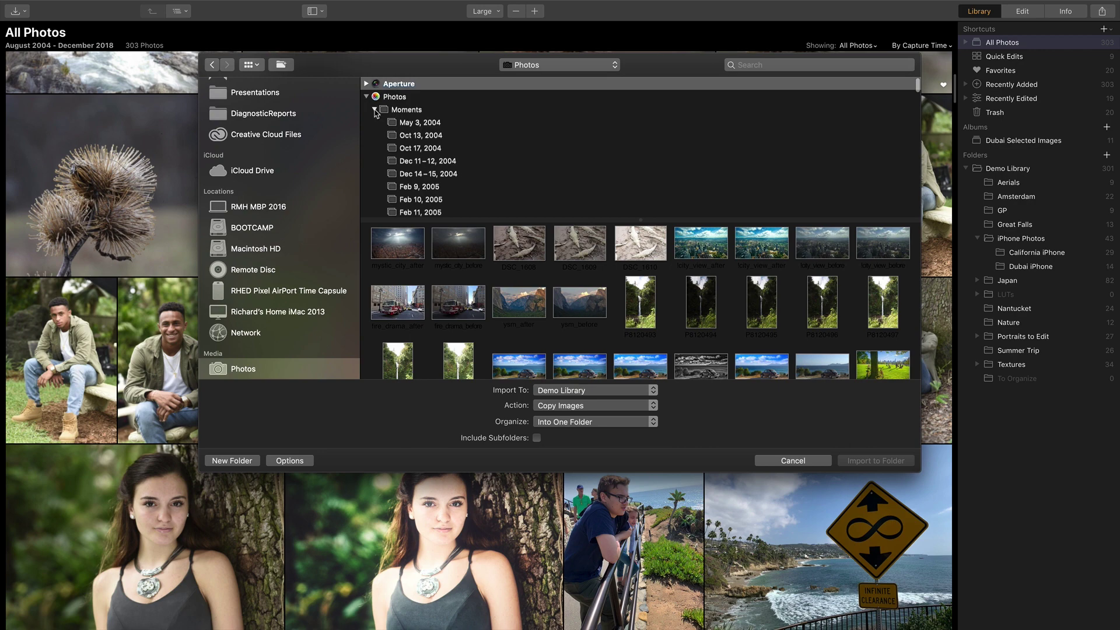
Step: Check Collections, show the 2018 photos under Years, and expand Places by country
click(374, 110)
click(375, 123)
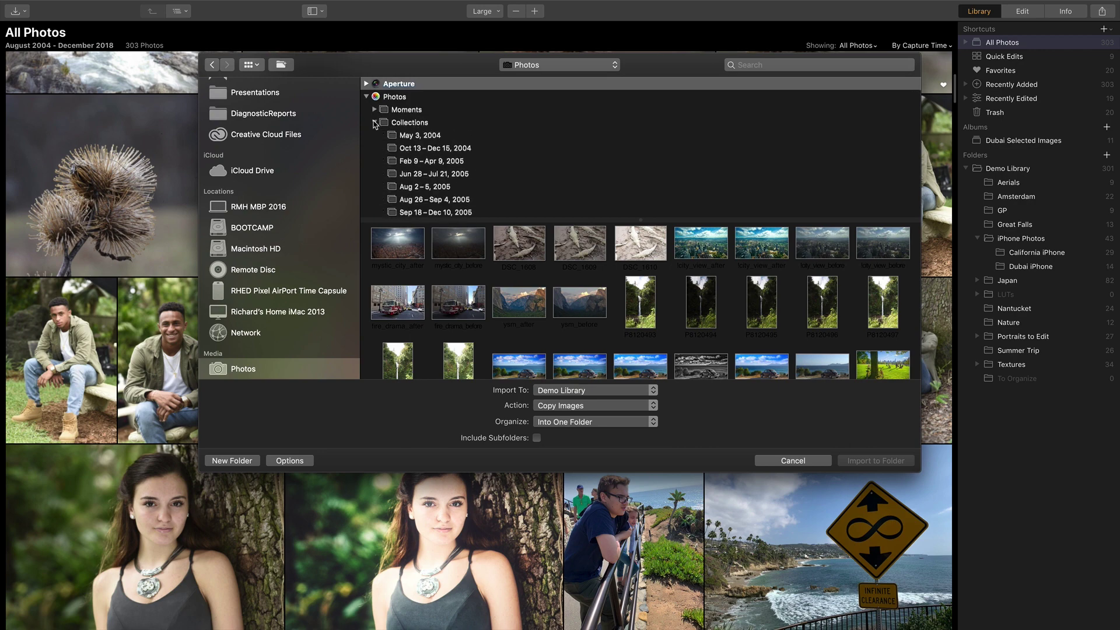
click(374, 123)
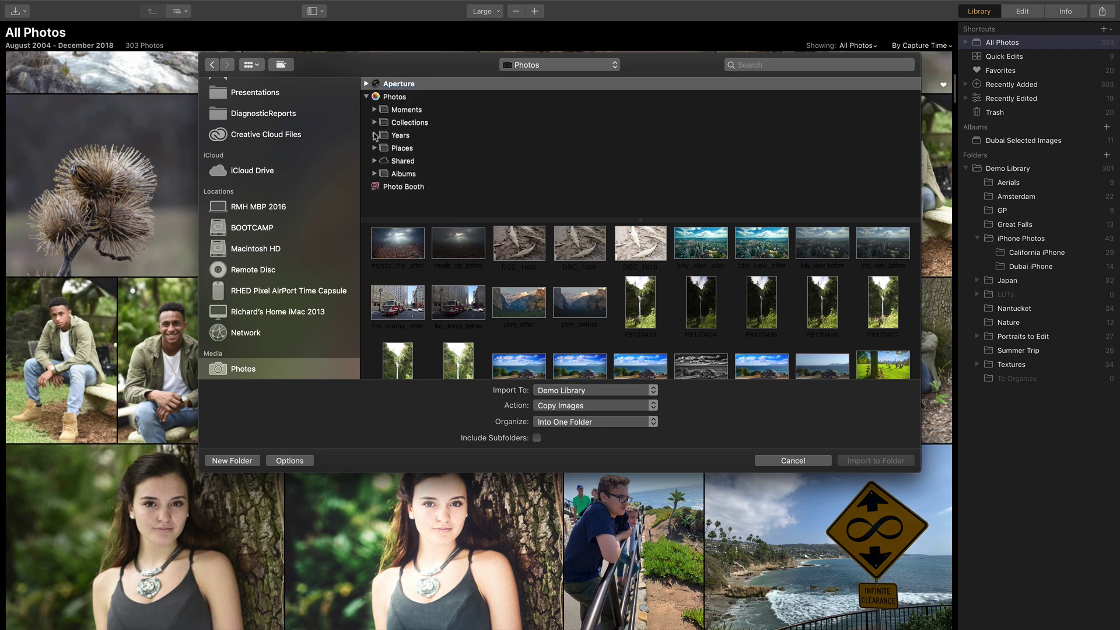
click(375, 135)
scroll(424, 145, down, 5)
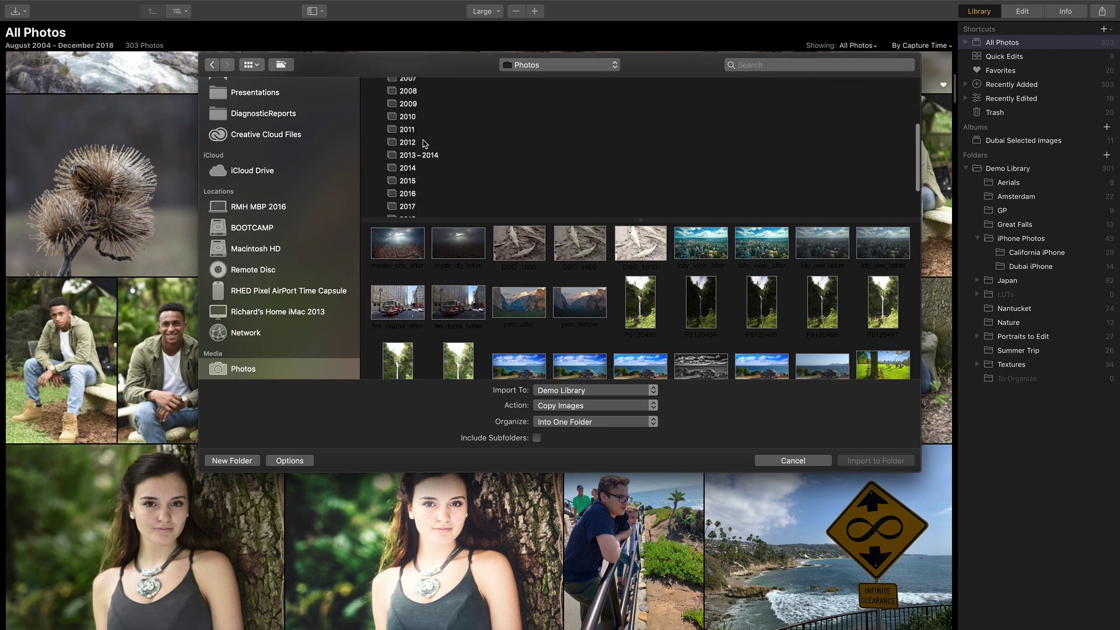
click(410, 161)
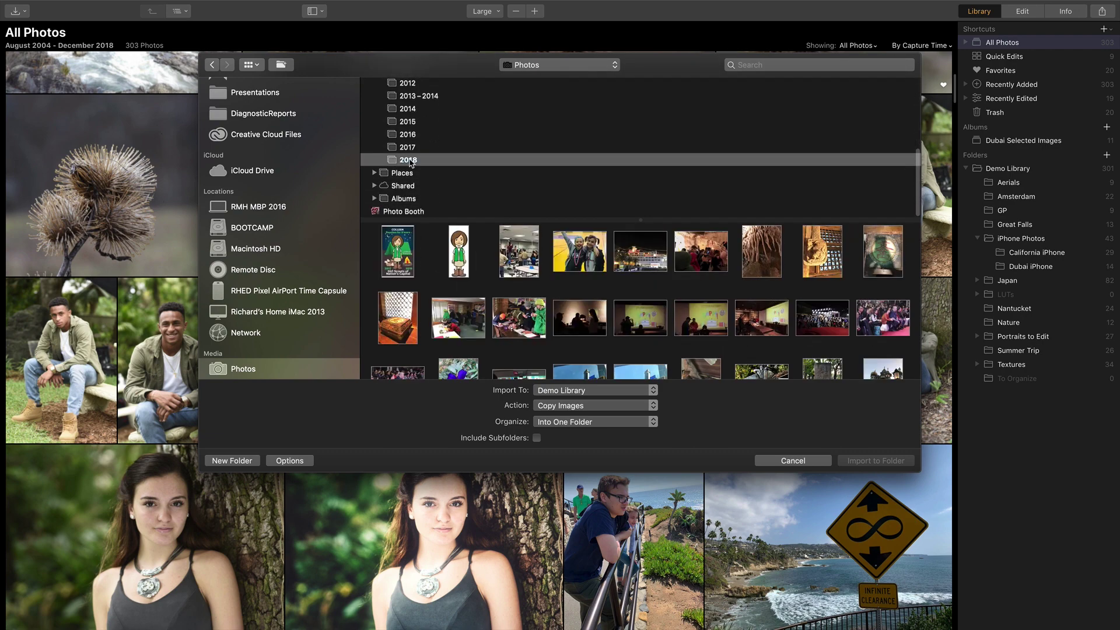
scroll(562, 266, down, 15)
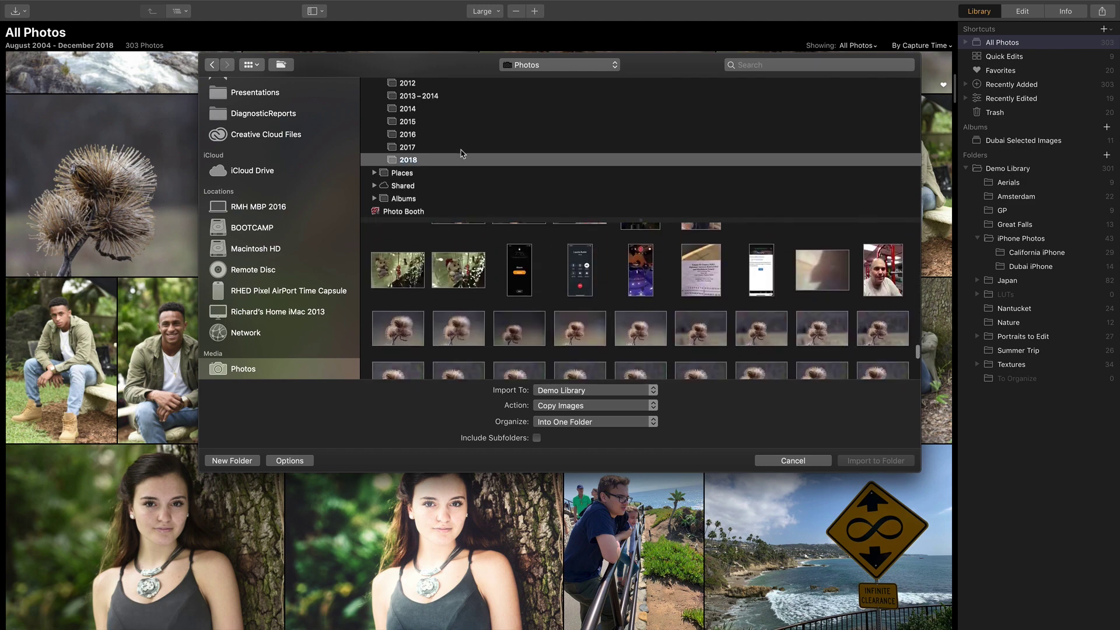
click(374, 173)
Step: Display the 16 Ukraine photos under Places, briefly checking the Shared albums
scroll(457, 138, down, 10)
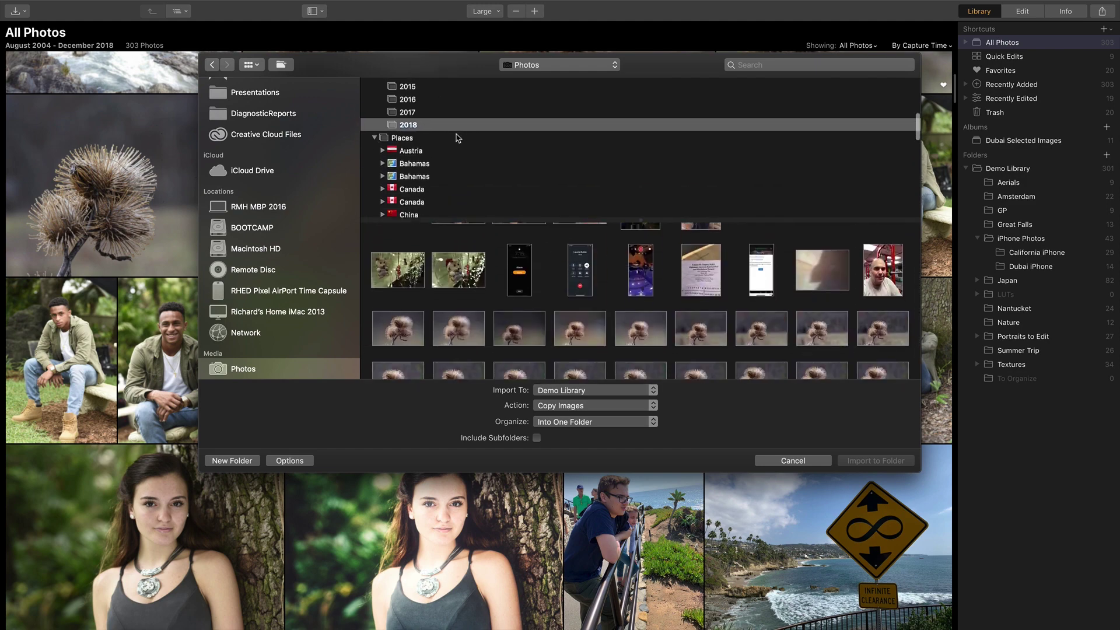
scroll(458, 138, down, 6)
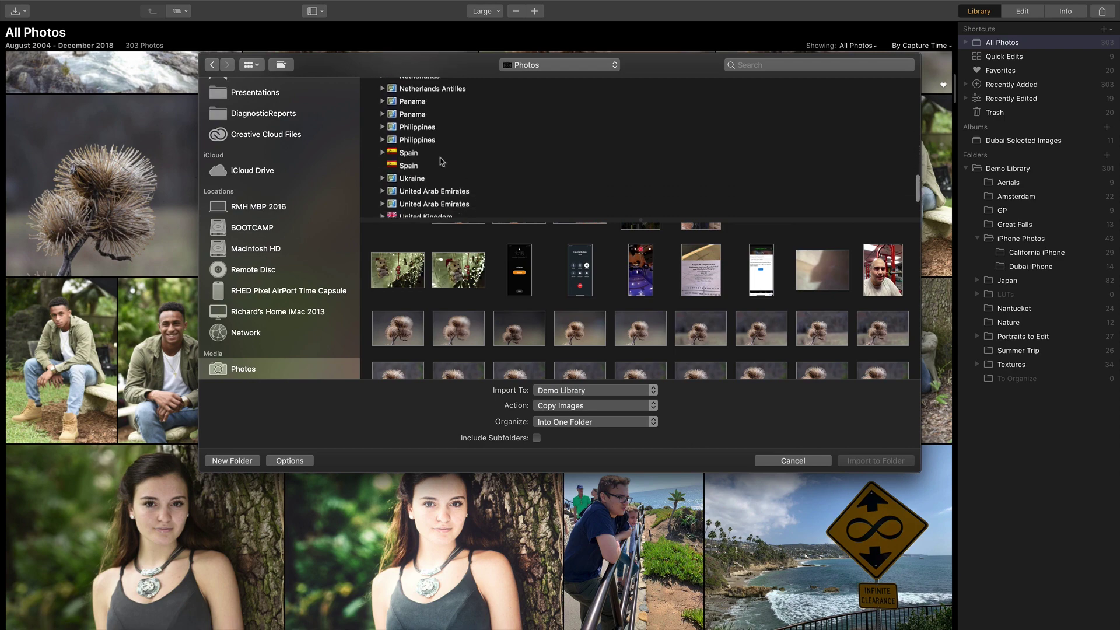
click(419, 178)
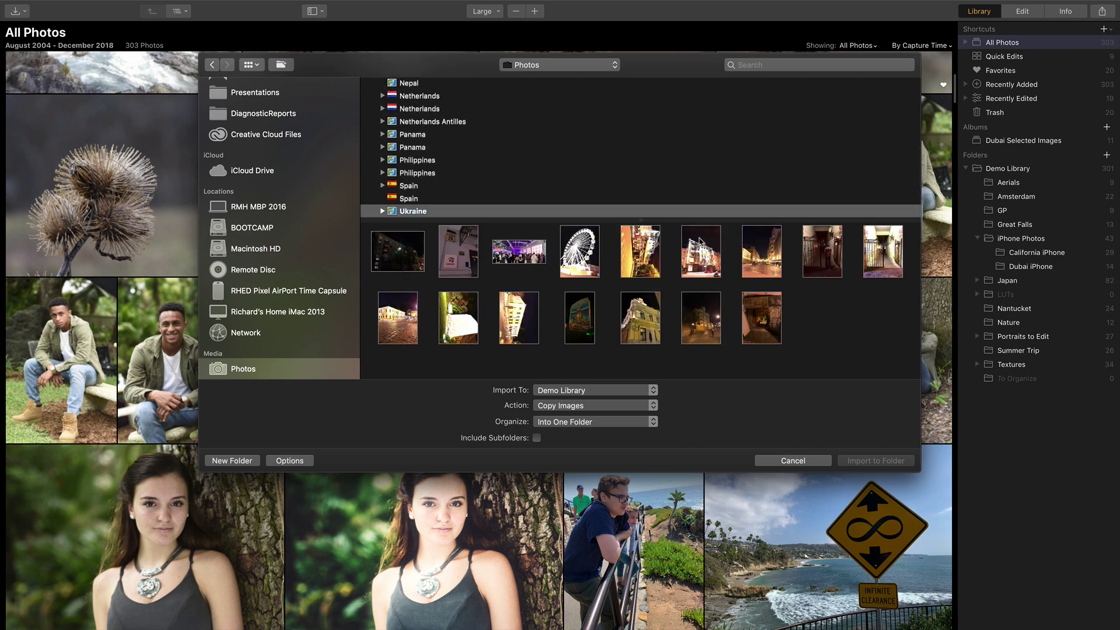
scroll(518, 159, down, 2)
scroll(518, 159, down, 4)
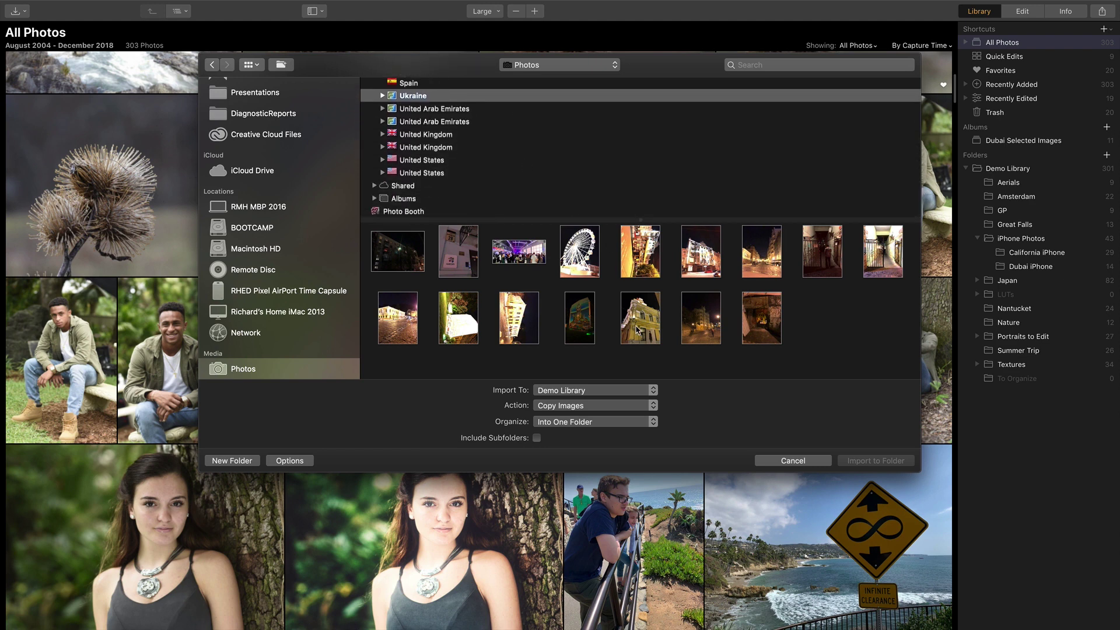
click(374, 186)
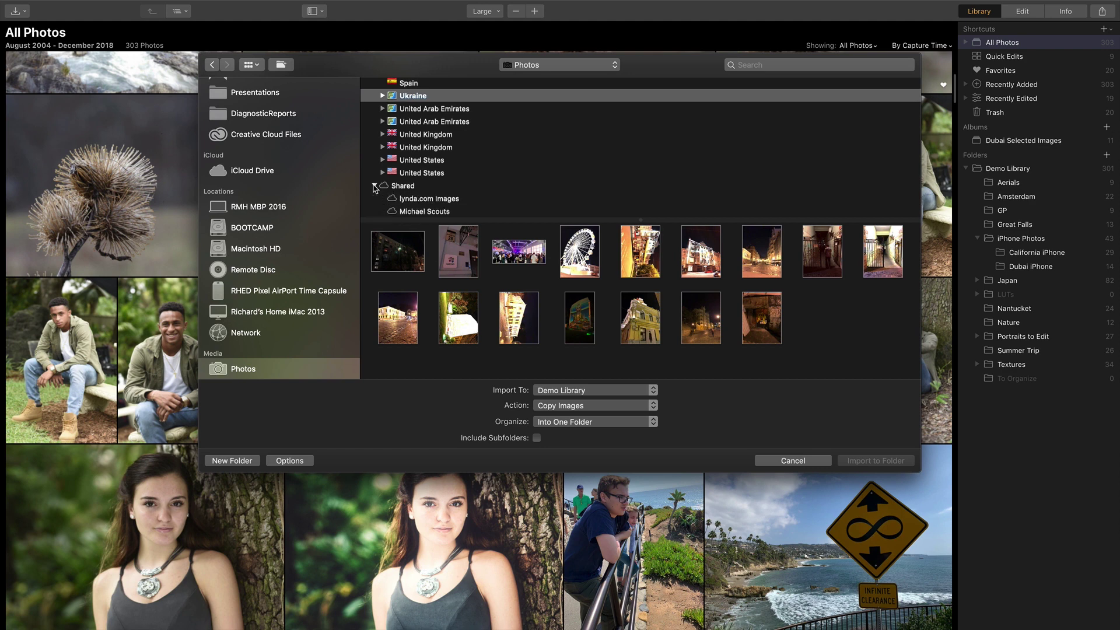
click(374, 186)
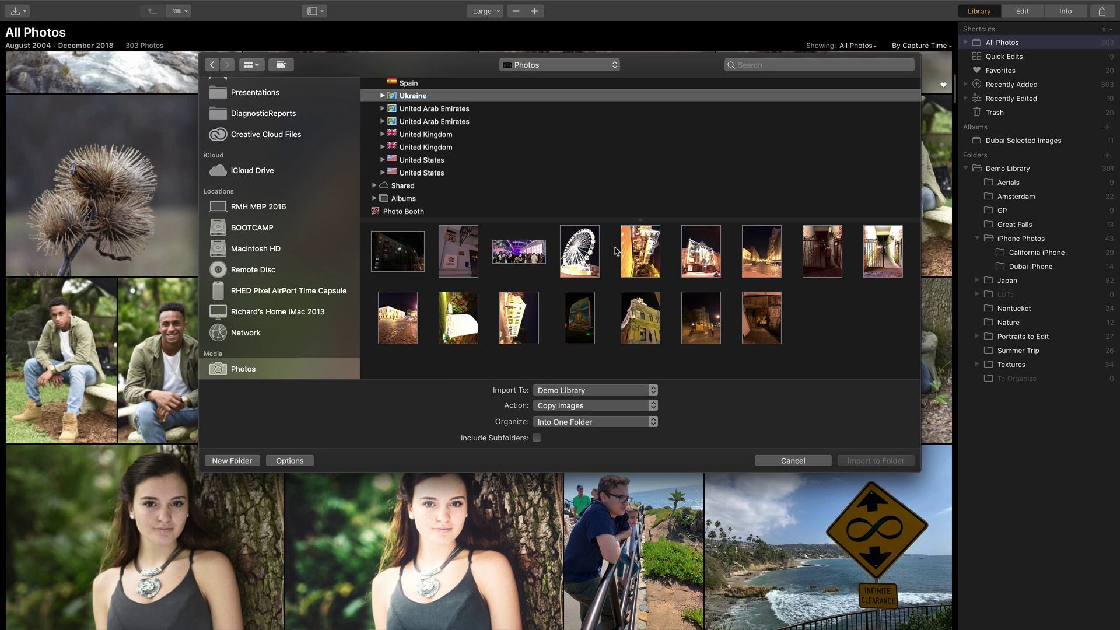
Step: Select the yellow building, two night street and gate doorway photos for import
click(640, 313)
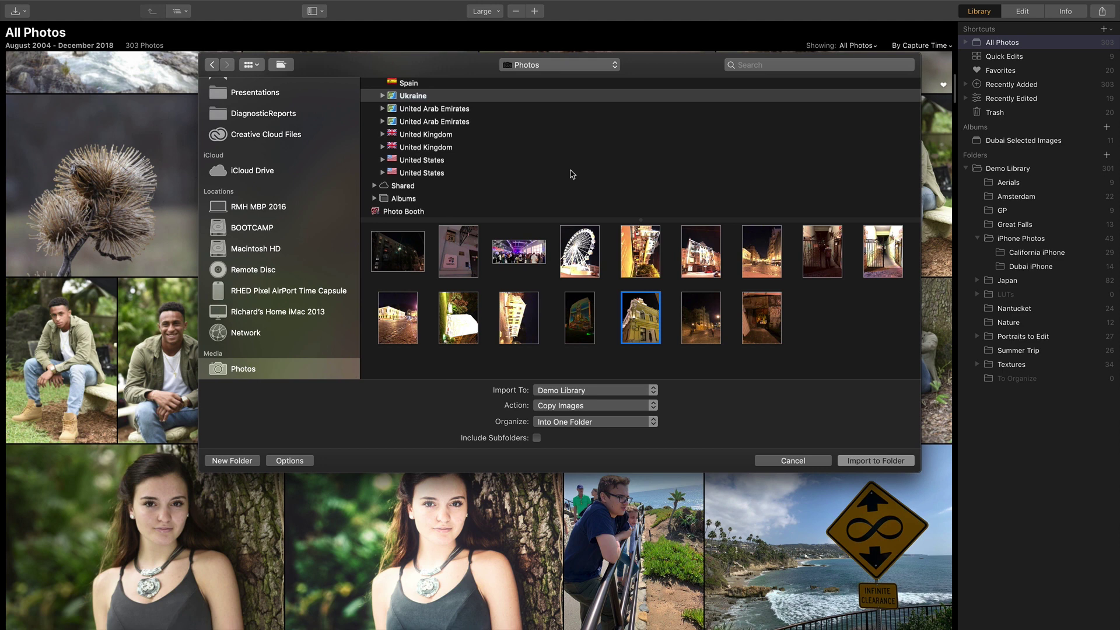
super+click(712, 330)
super+click(758, 263)
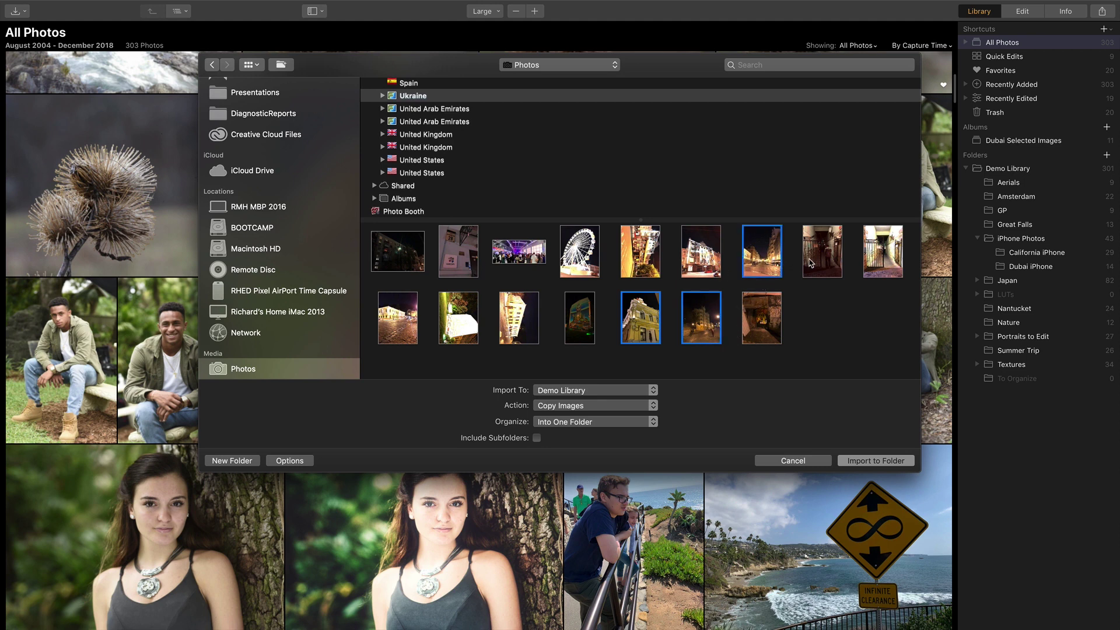
super+click(820, 264)
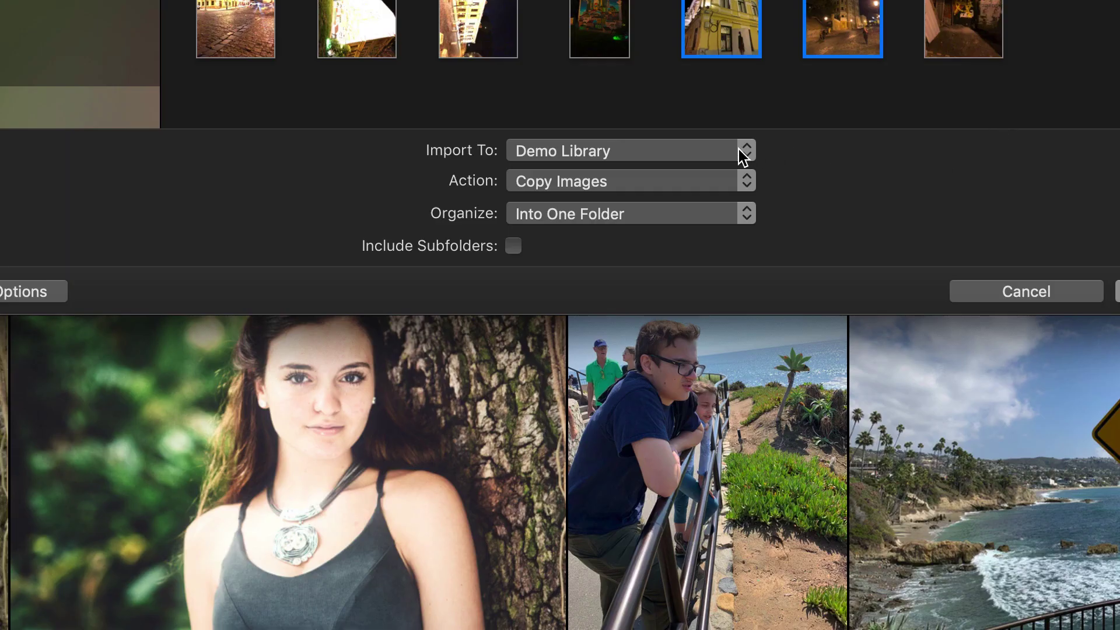
click(650, 390)
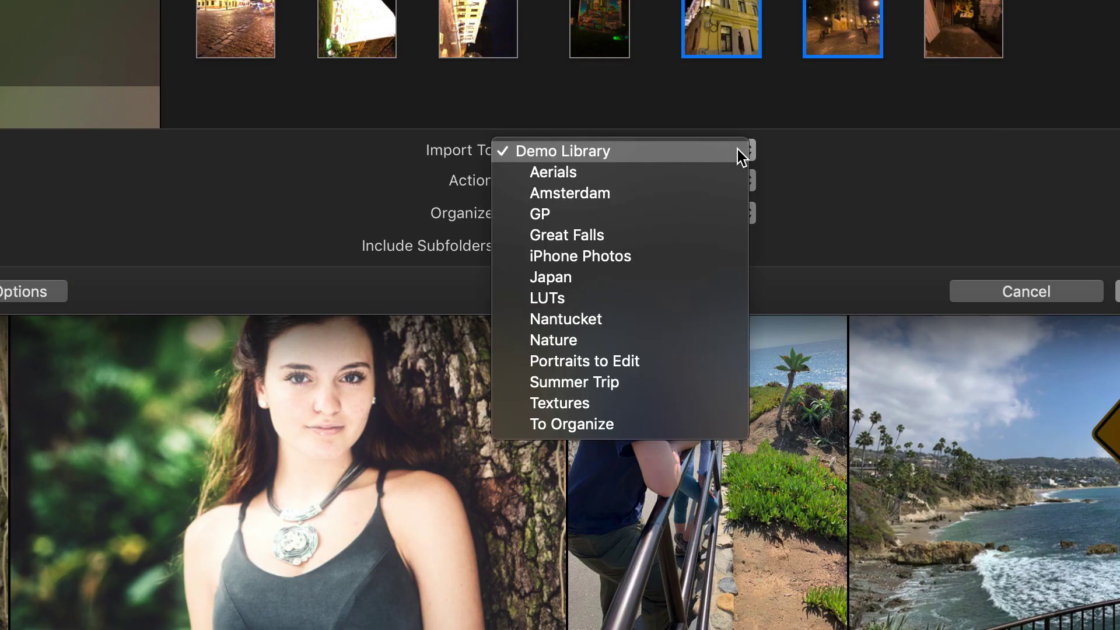
Step: Set Import To to iPhone Photos and keep the action as Copy Images
click(713, 257)
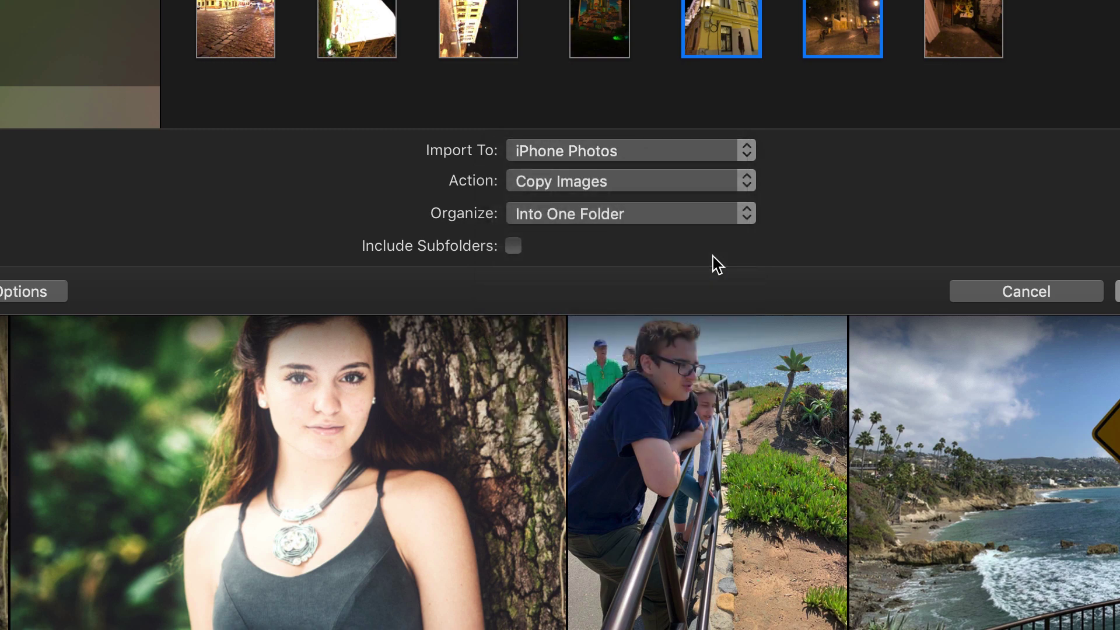
click(695, 190)
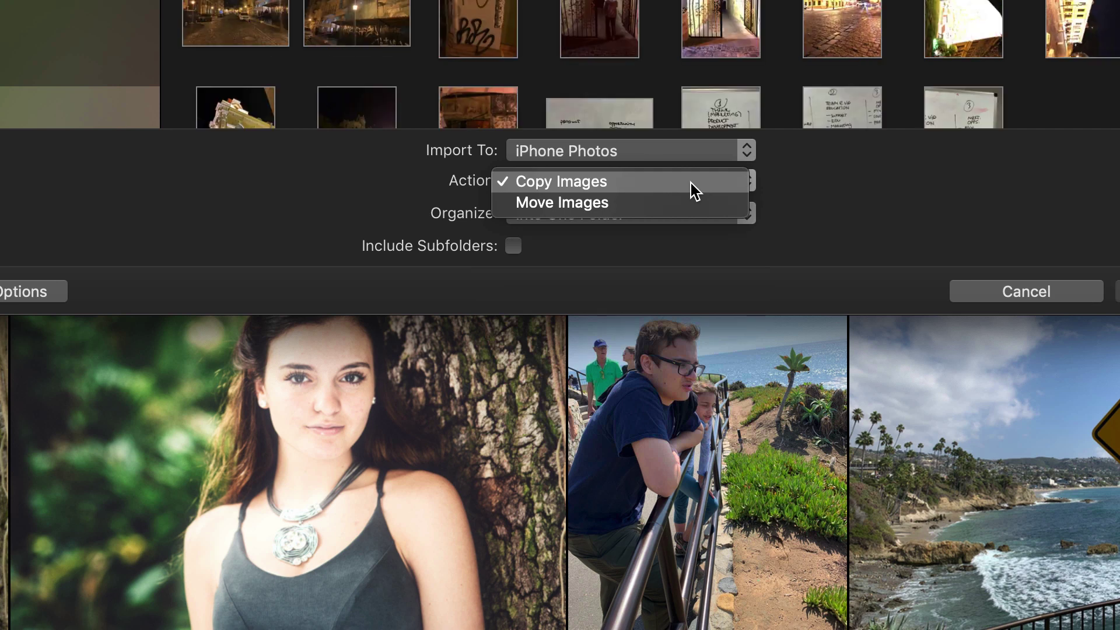
click(691, 183)
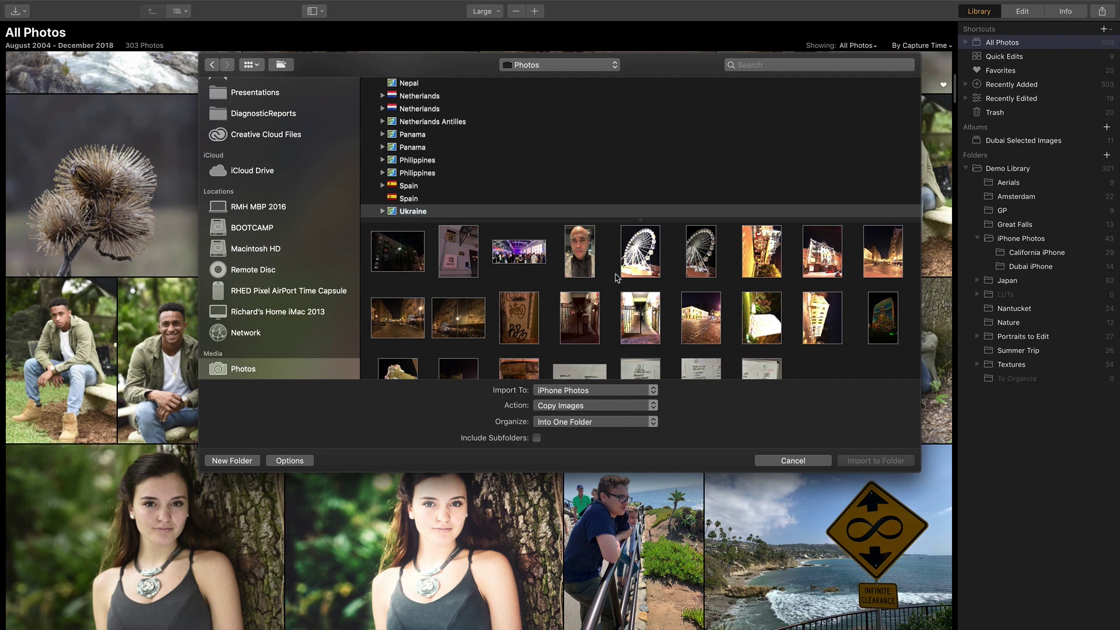
scroll(616, 279, down, 2)
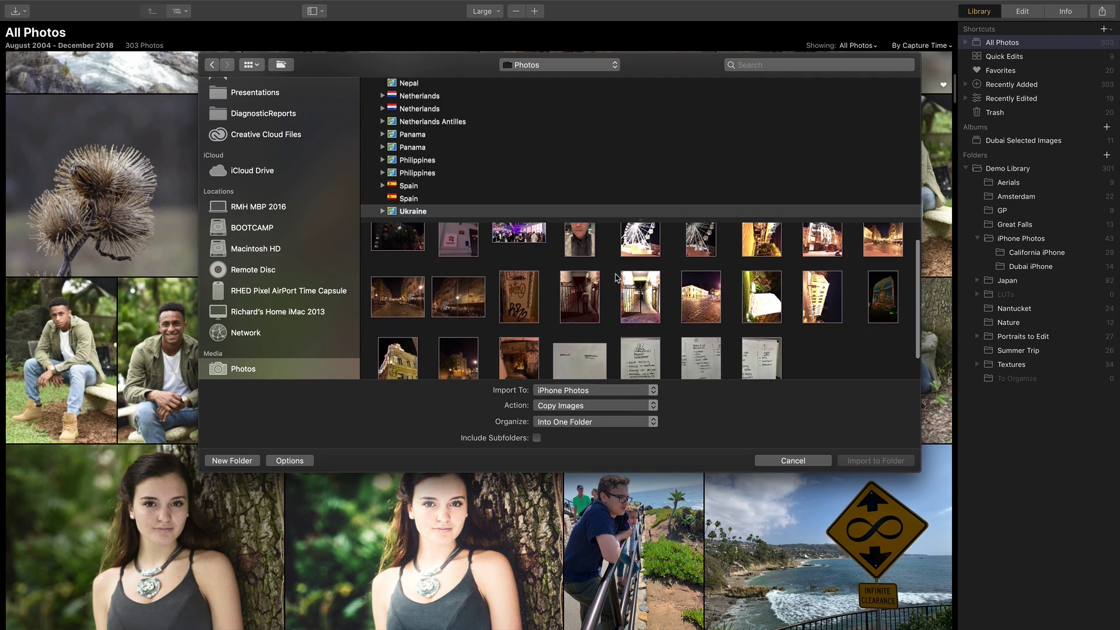
scroll(616, 278, up, 2)
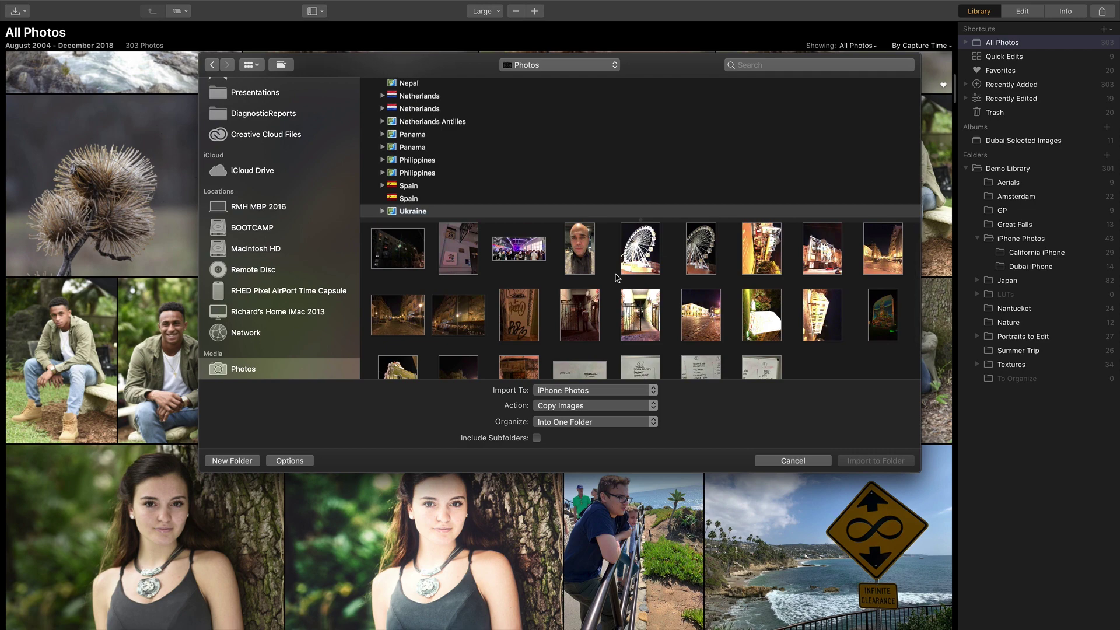
scroll(641, 321, down, 1)
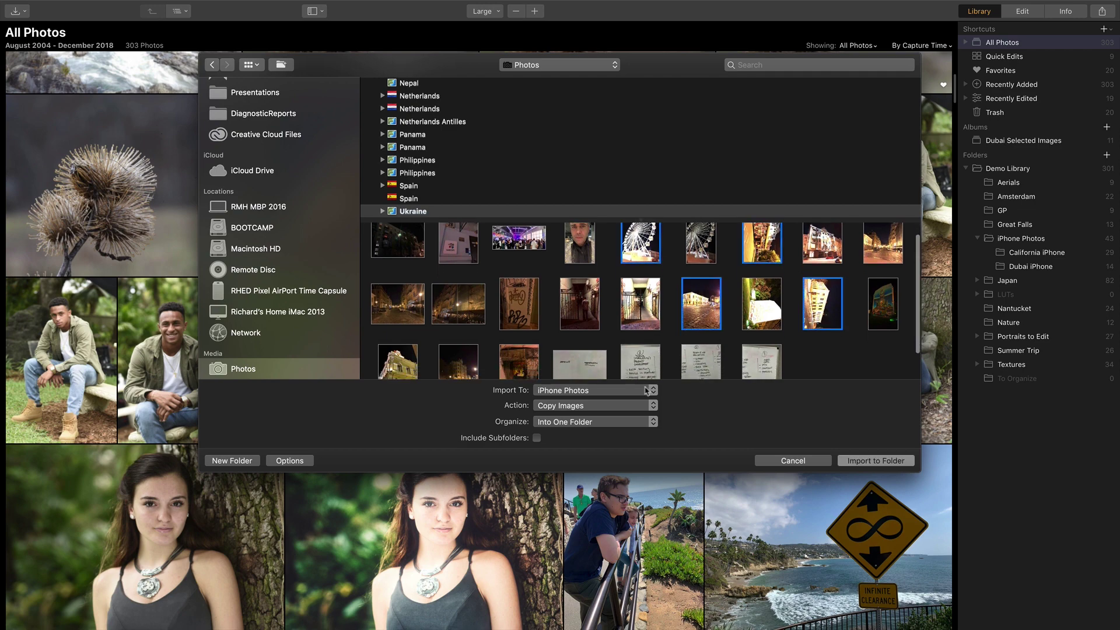
Step: Keep Organize Into One Folder and import the selected photos
click(628, 423)
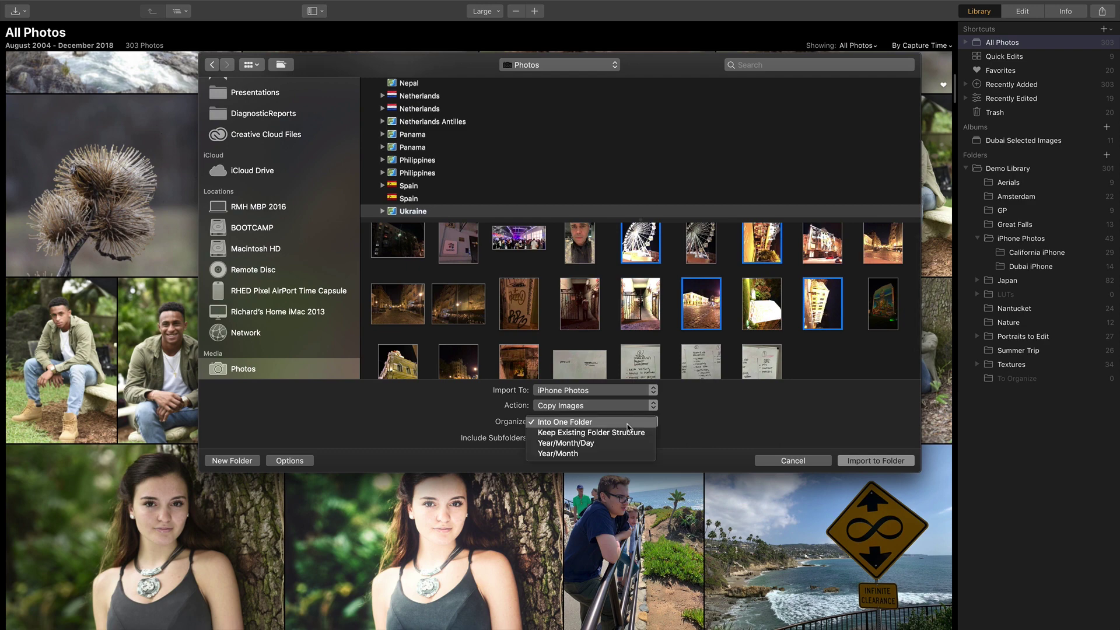
click(462, 424)
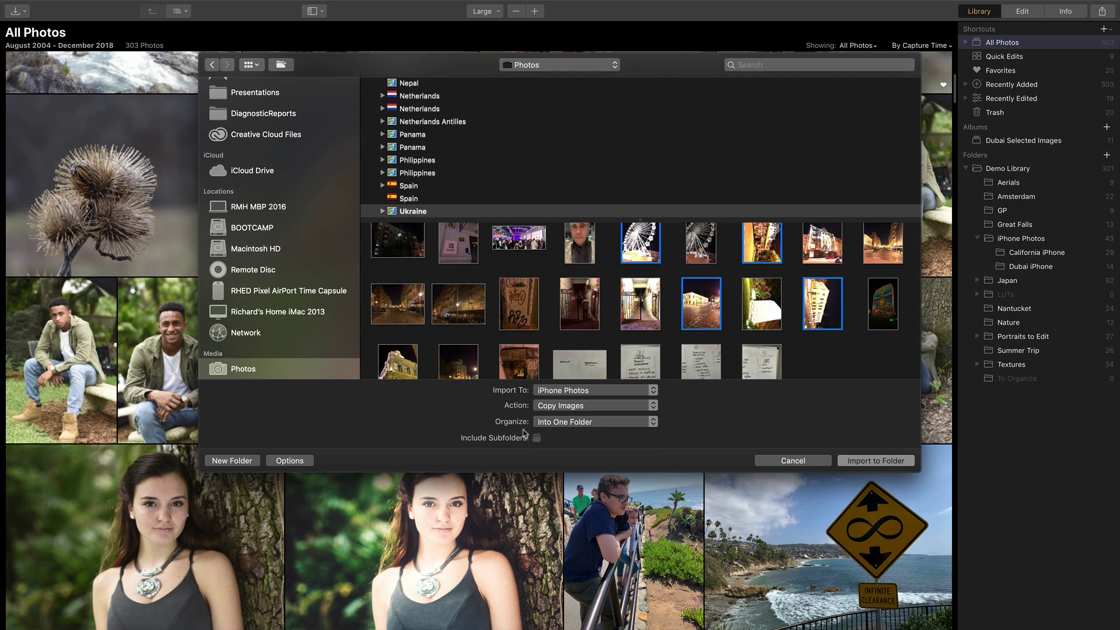
click(568, 425)
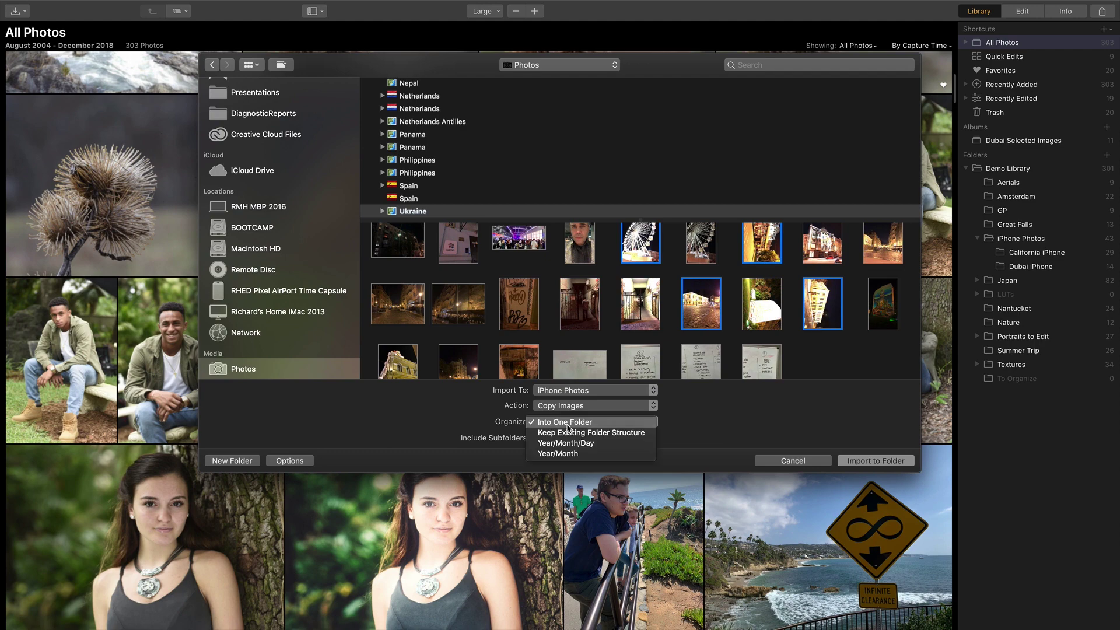
click(574, 426)
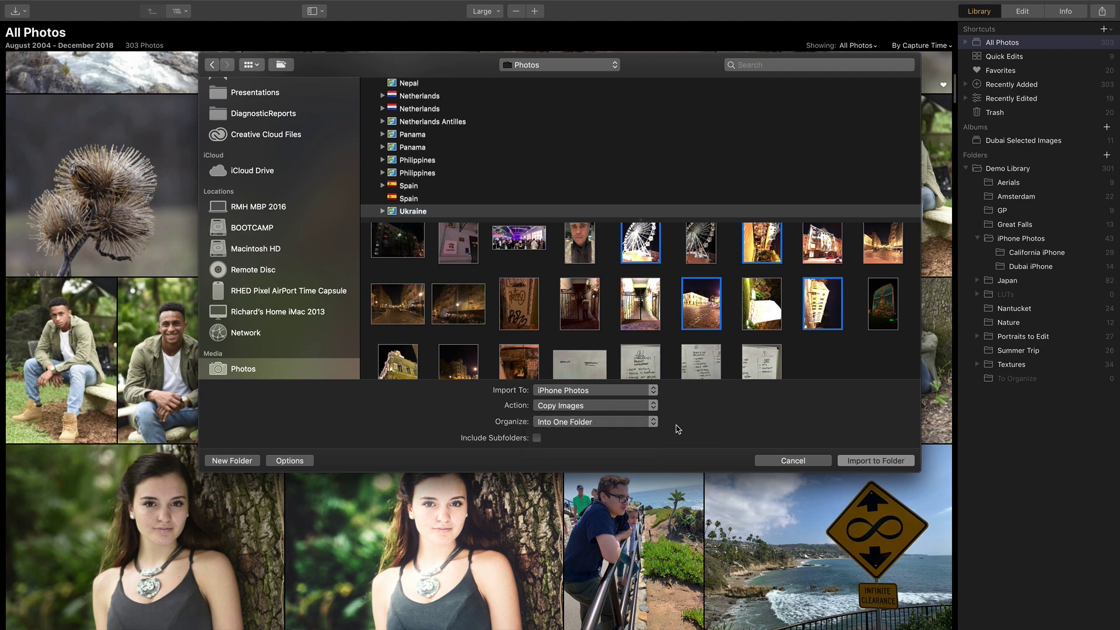
click(877, 460)
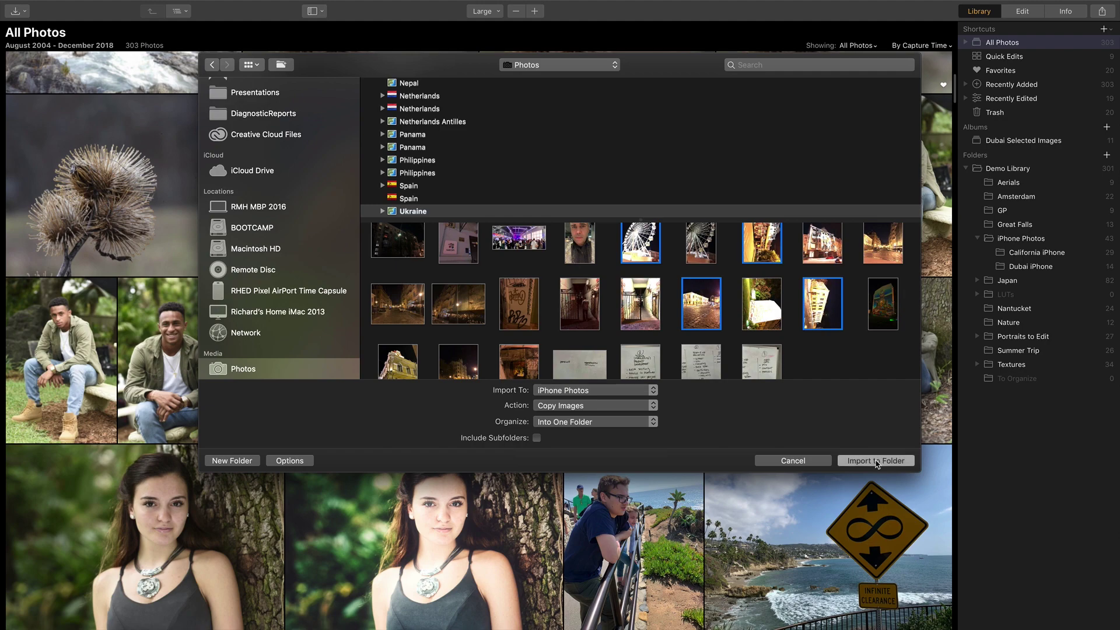
Step: Browse the iPhone Photos folder and select the imported ferris wheel photo
click(1024, 244)
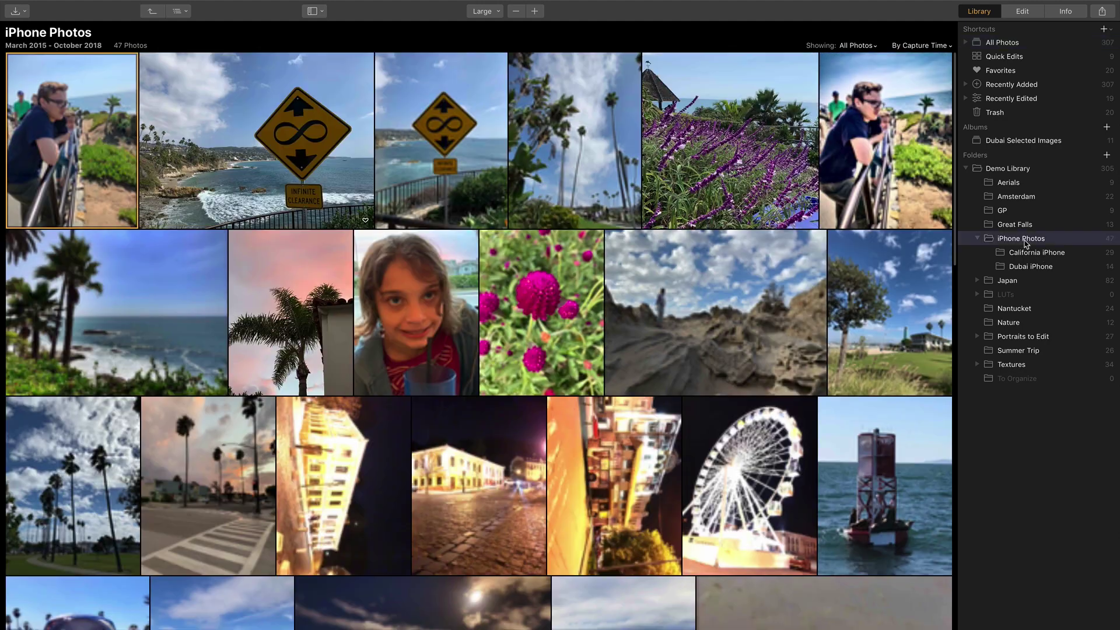
scroll(833, 347, down, 5)
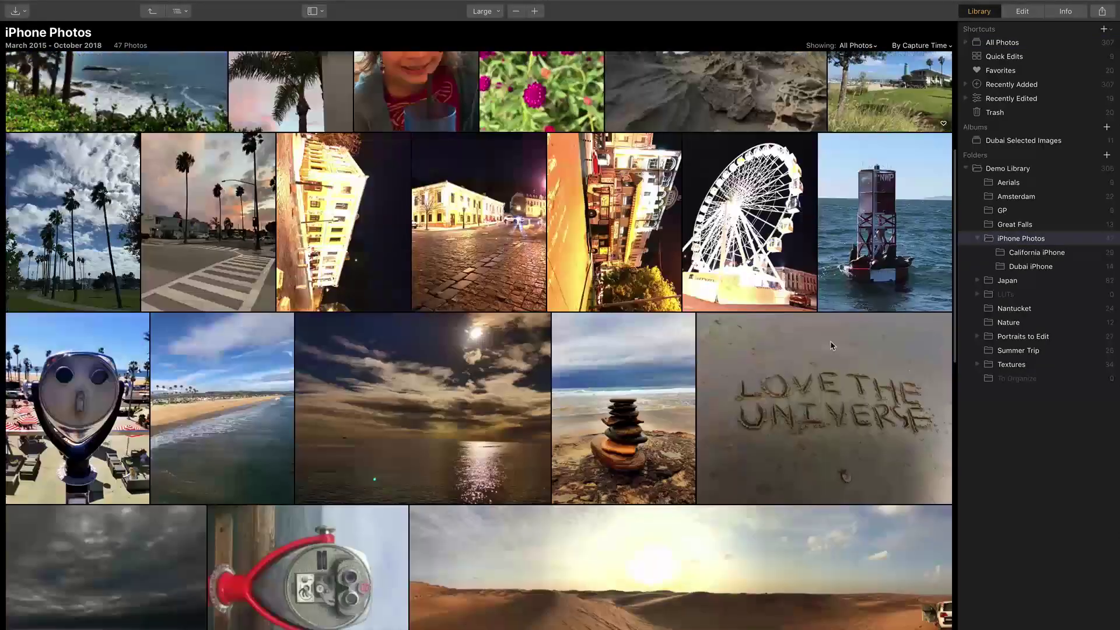
click(764, 168)
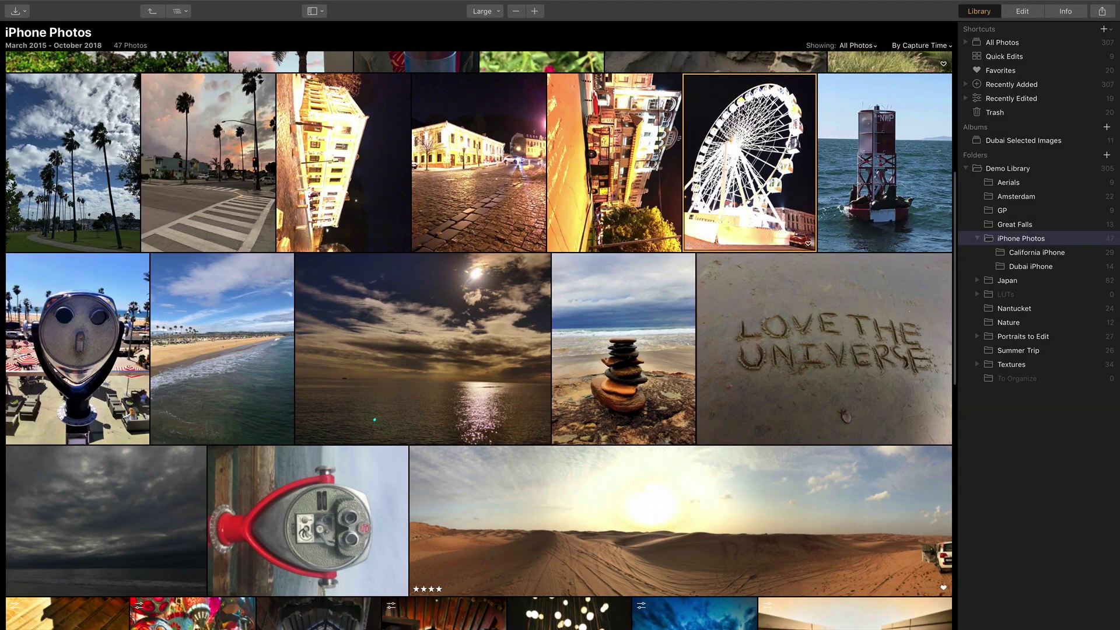
Step: Create a new subfolder named 'Ukraine' under iPhone Photos, then expand Recently Added
right_click(1036, 242)
click(1023, 265)
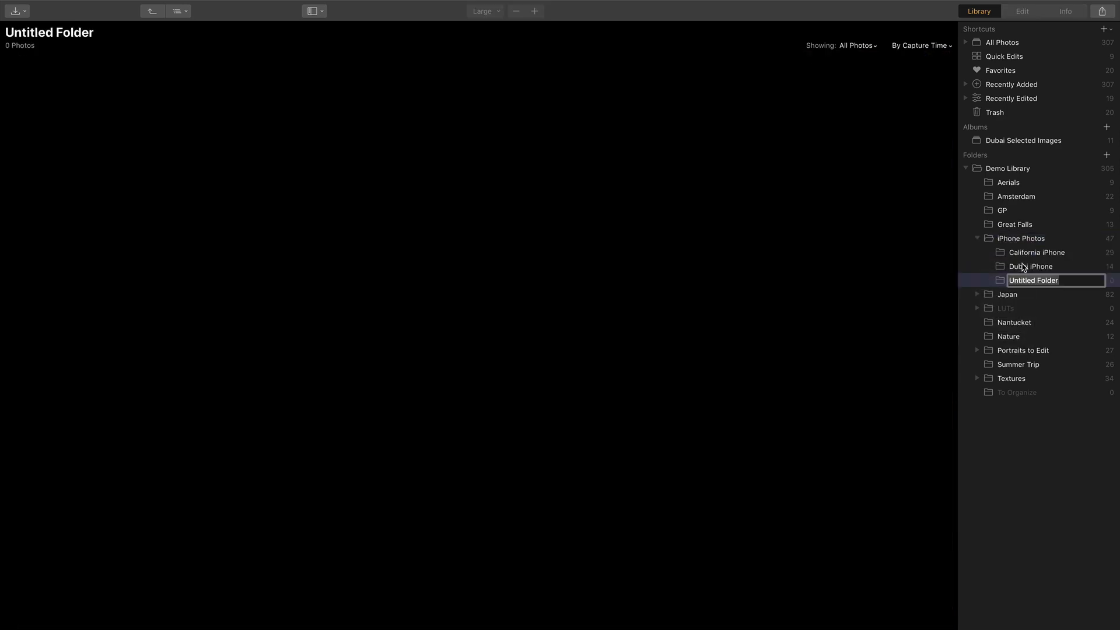
text(Ukraine)
key(Return)
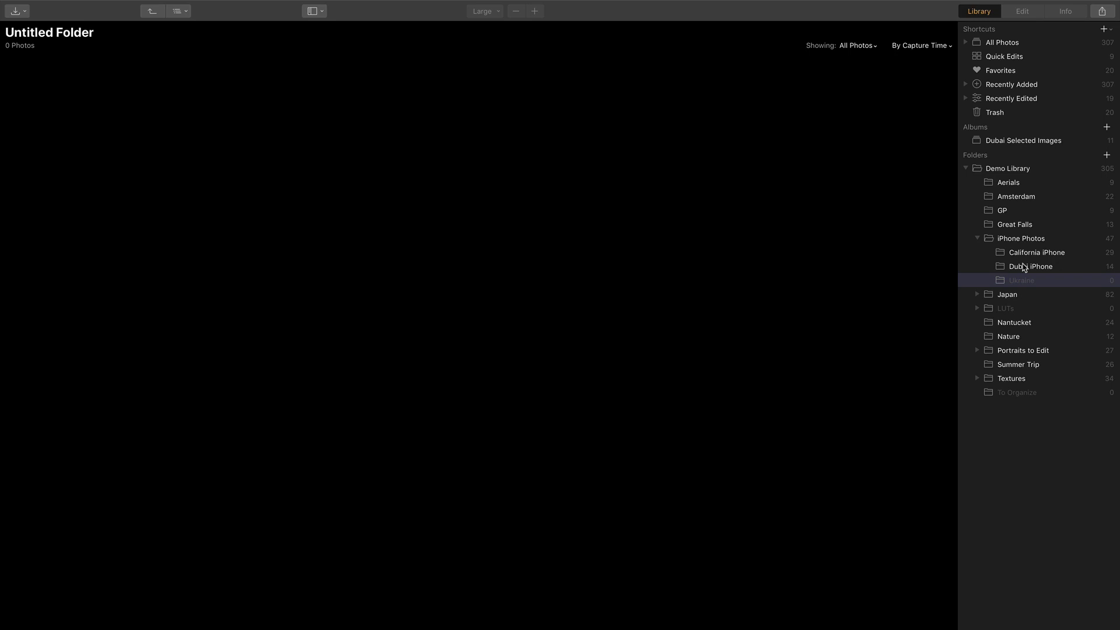
click(964, 85)
Step: Move all four photos added Dec 9, 2018 into the Ukraine folder
click(1002, 99)
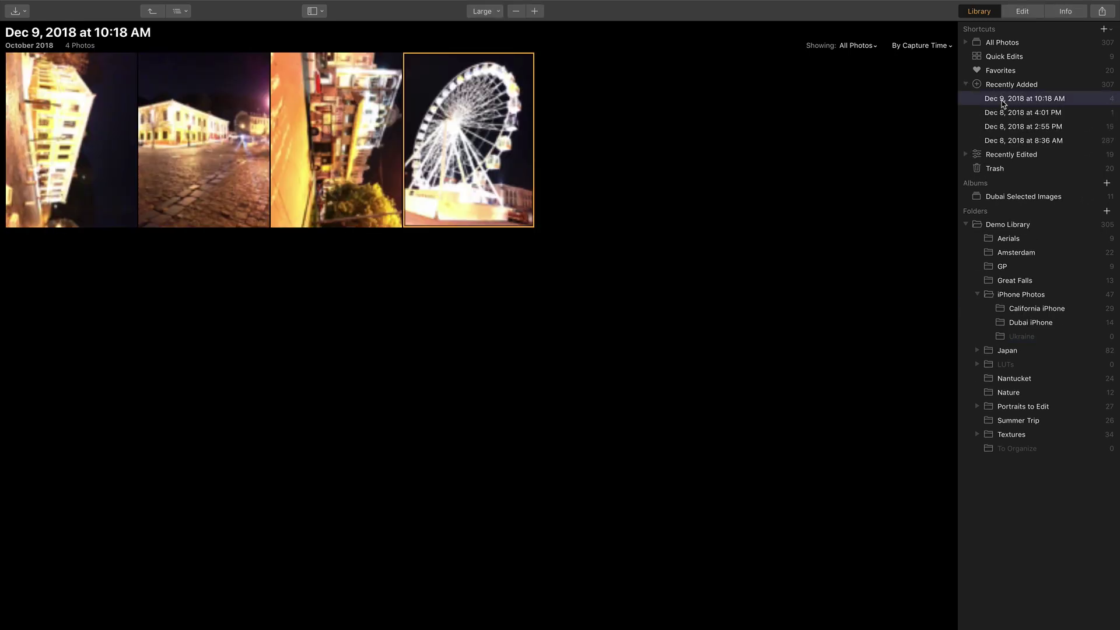
click(222, 192)
key(super+a)
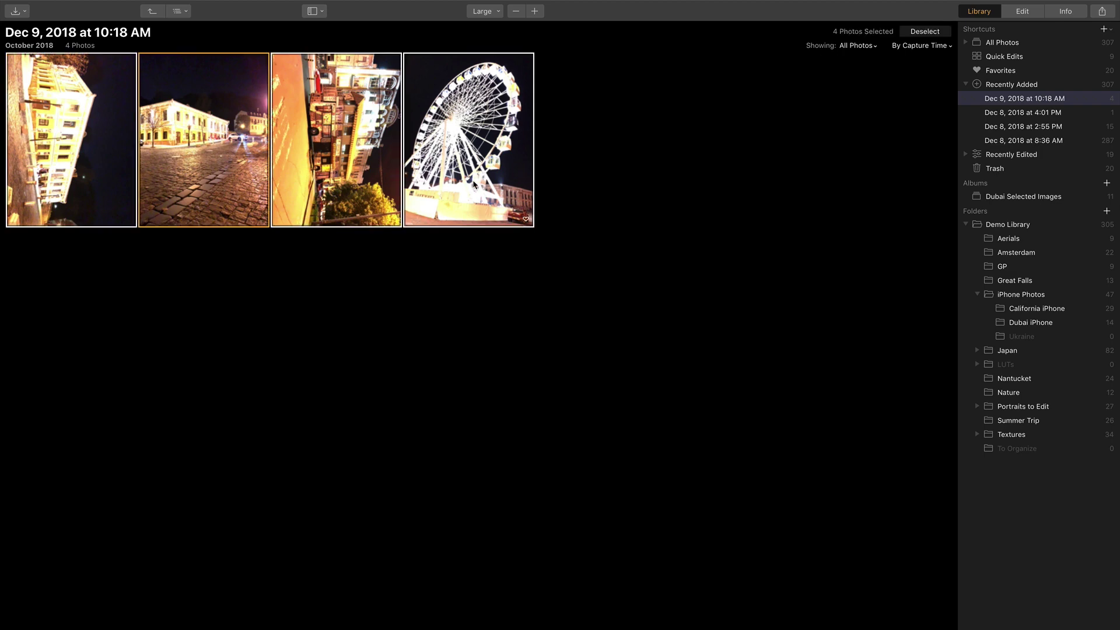
drag(473, 182, 1013, 341)
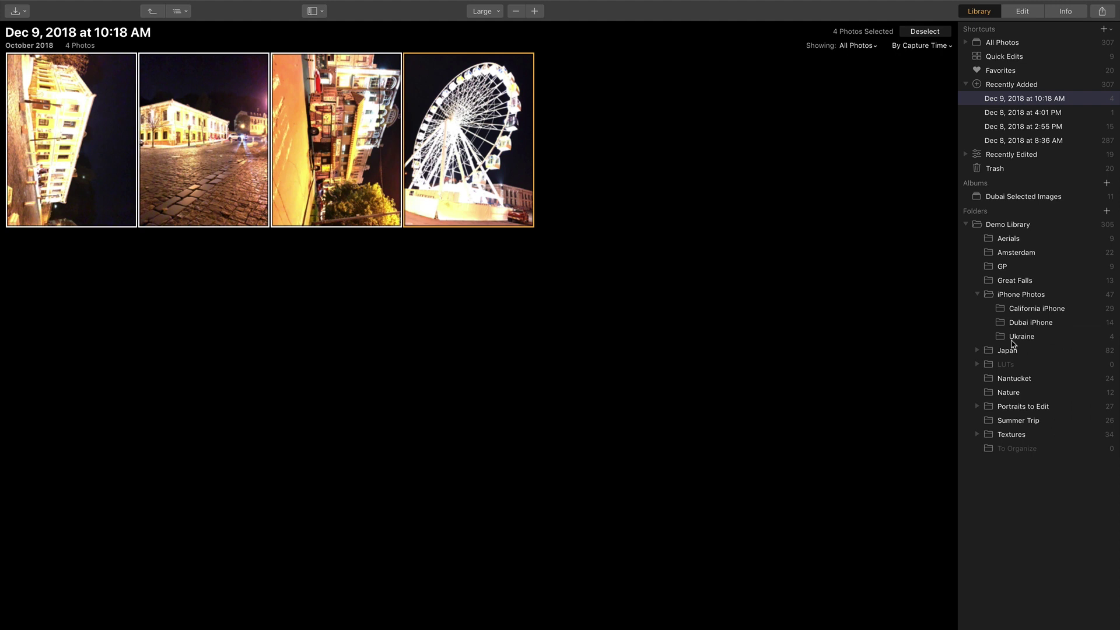
Step: Rotate the bus and first building photos upright, then open IMG_0123.JPG full size
click(179, 6)
mouse_move(190, 116)
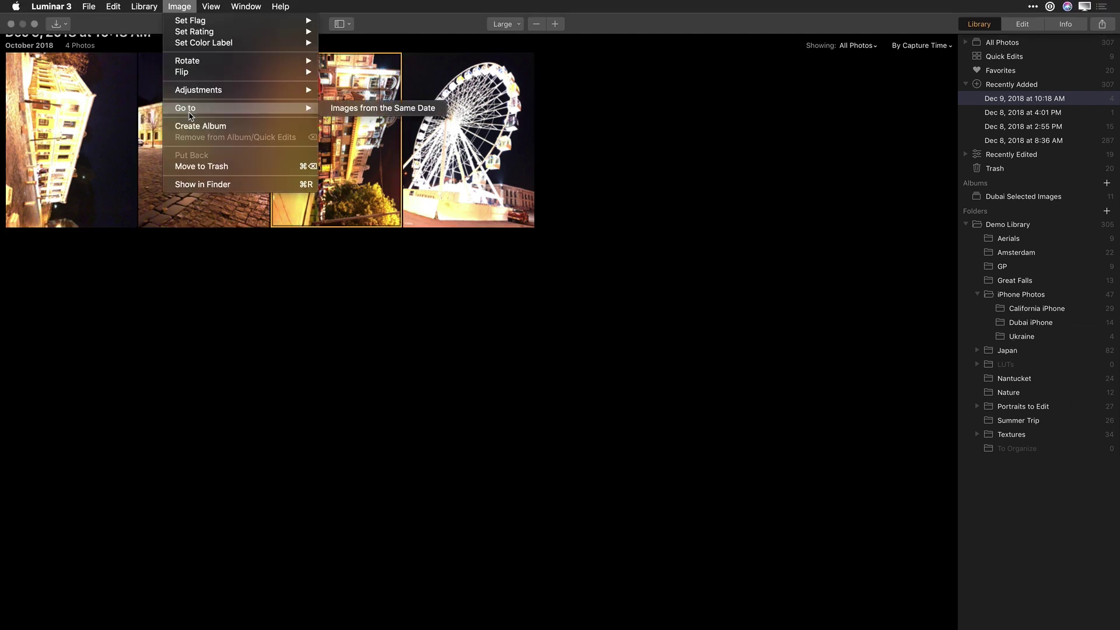
mouse_move(196, 62)
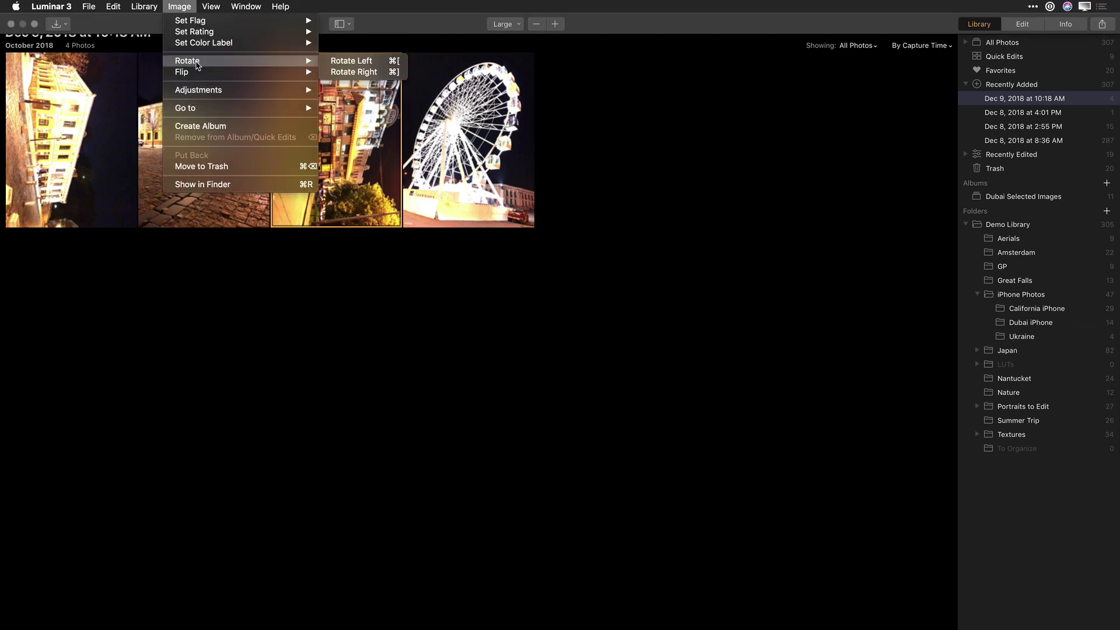
click(350, 60)
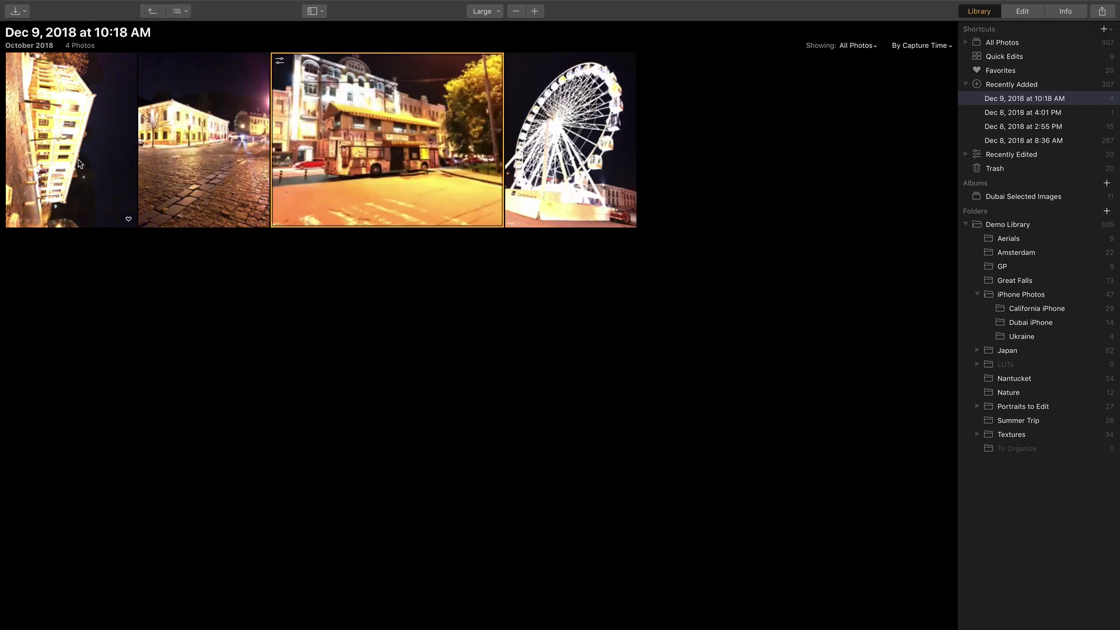
click(75, 165)
key(super+bracketleft)
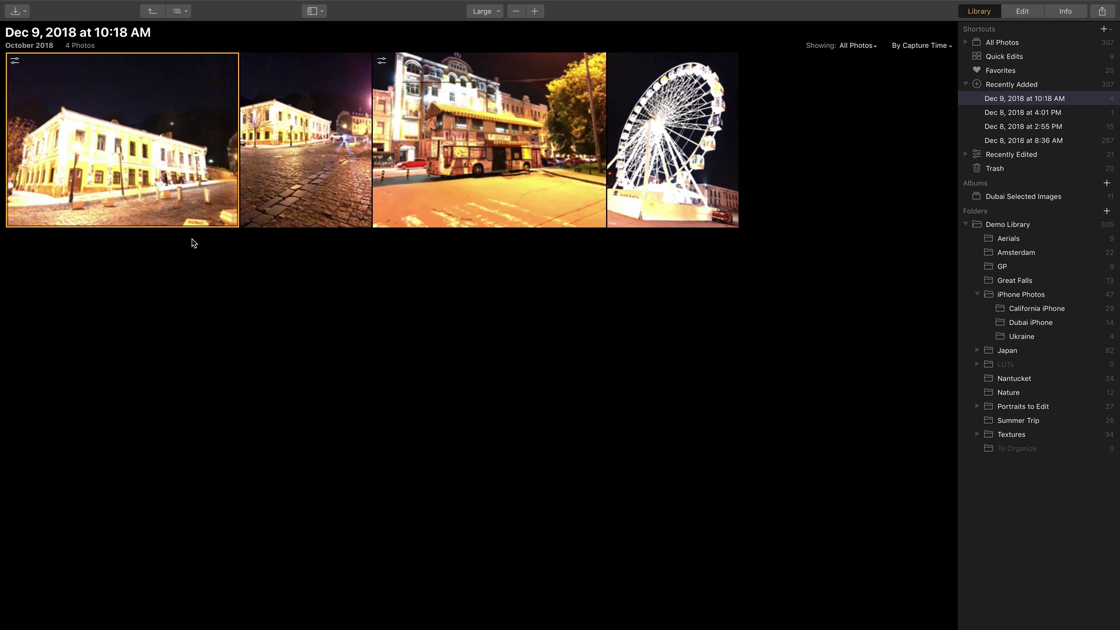
double_click(158, 185)
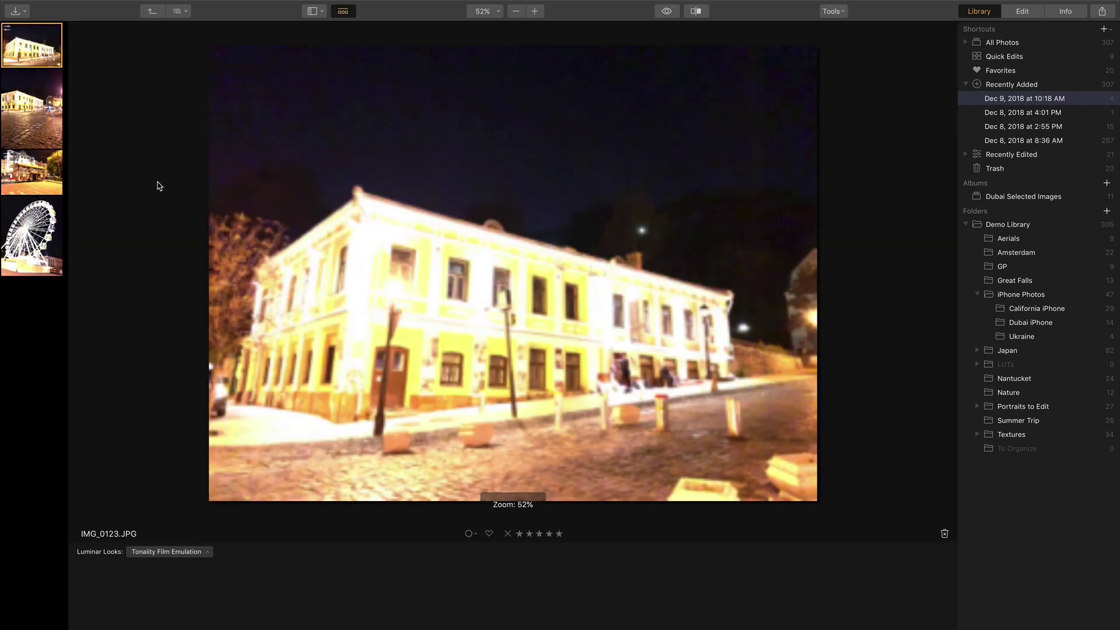
Step: Step through IMG_0105.JPG, the bus and ferris wheel photos, returning to IMG_0075.JPG
key(Right)
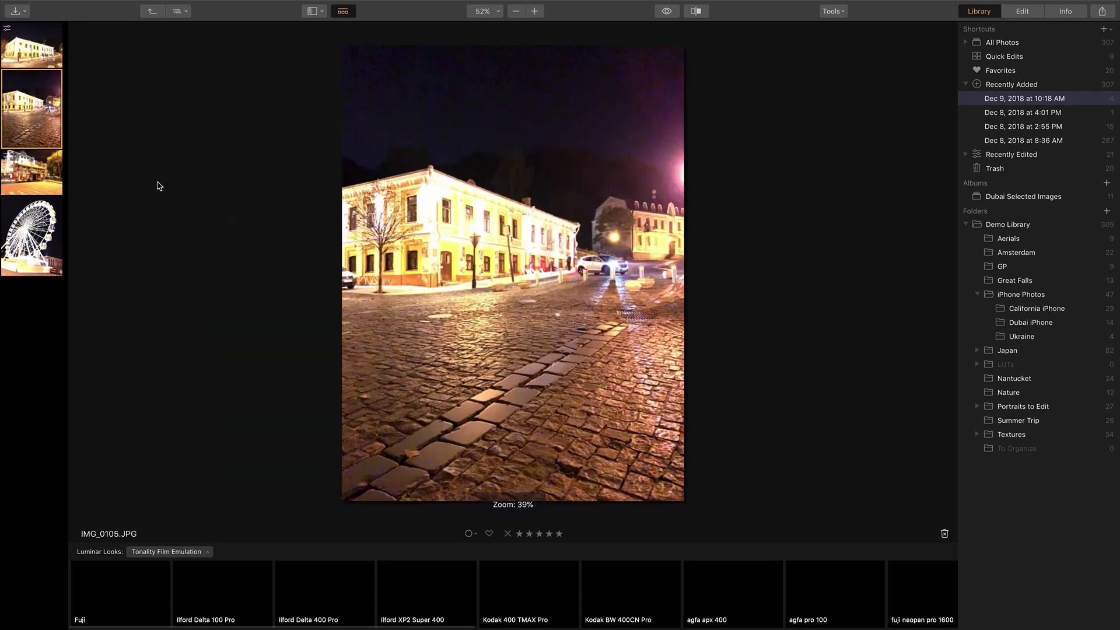
key(Right)
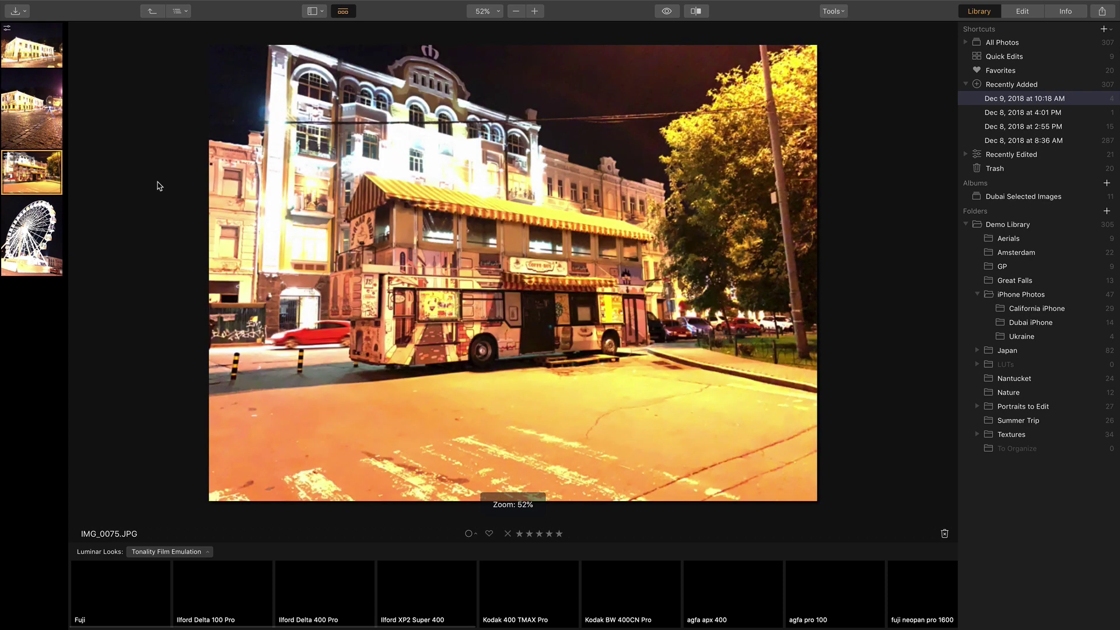
key(Right)
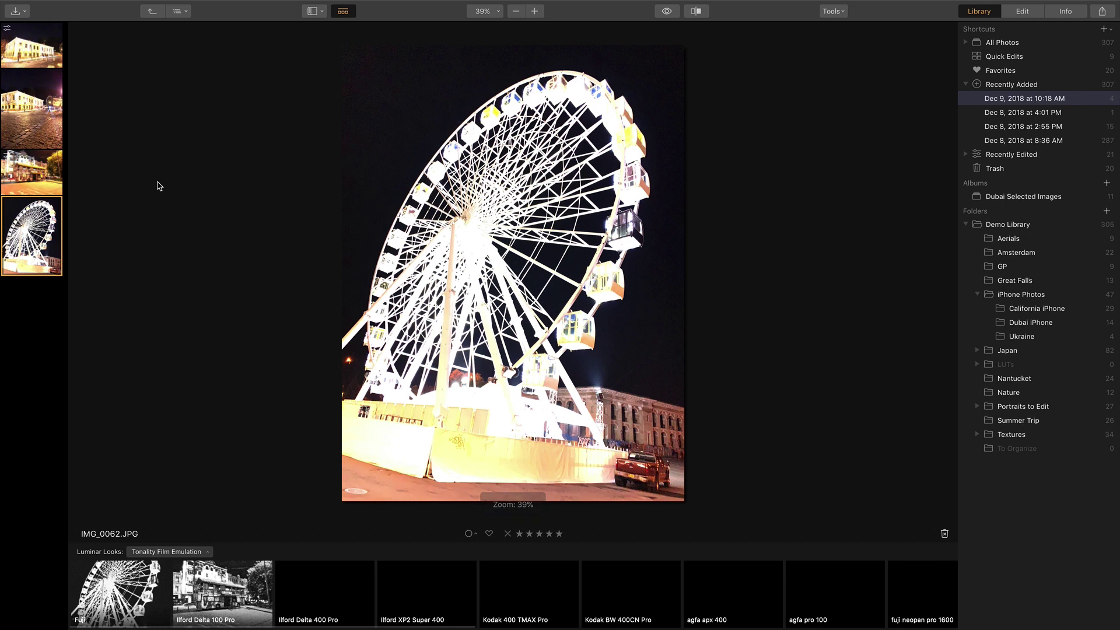
key(Left)
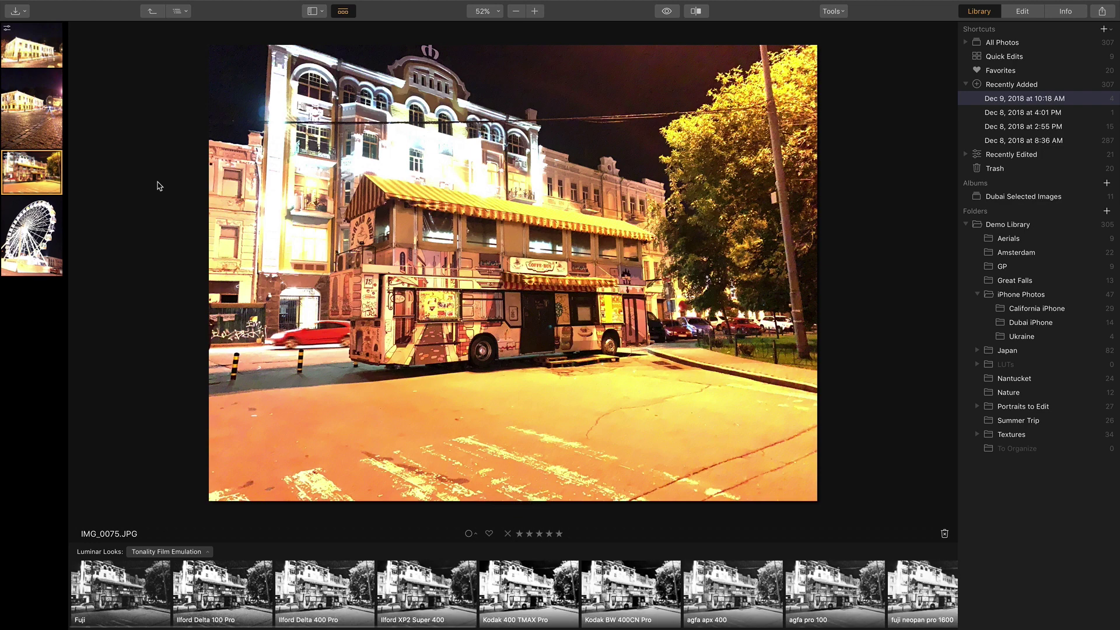
key(ctrl+Left)
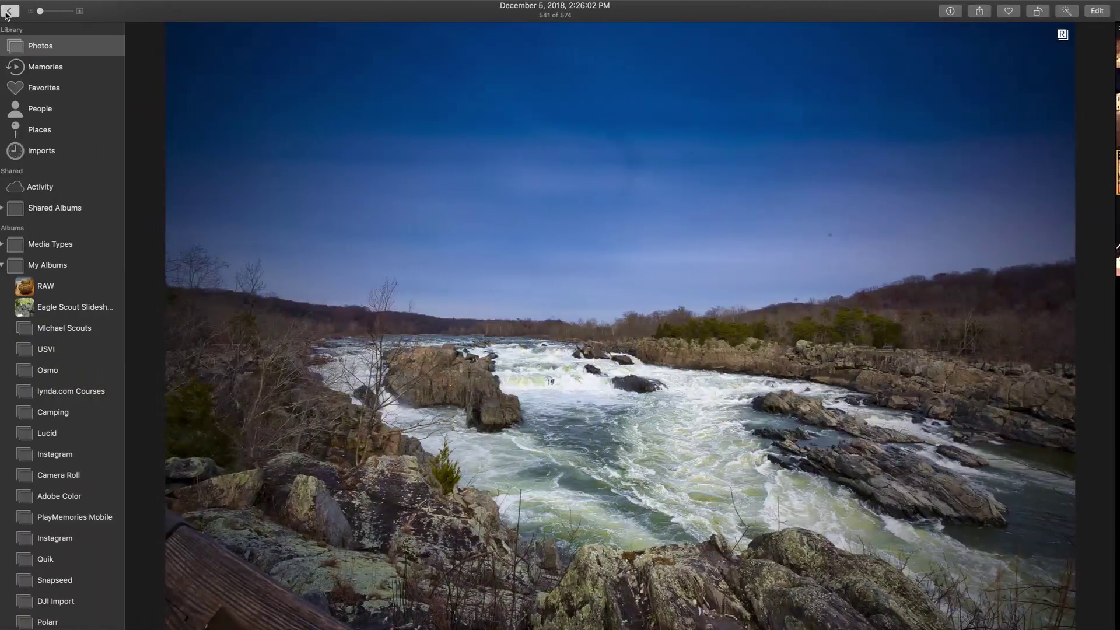
Step: In the Photos Moments grid, select _DSC0972.JPG through _DSC0980.JPG and view the File menu's export options
click(10, 13)
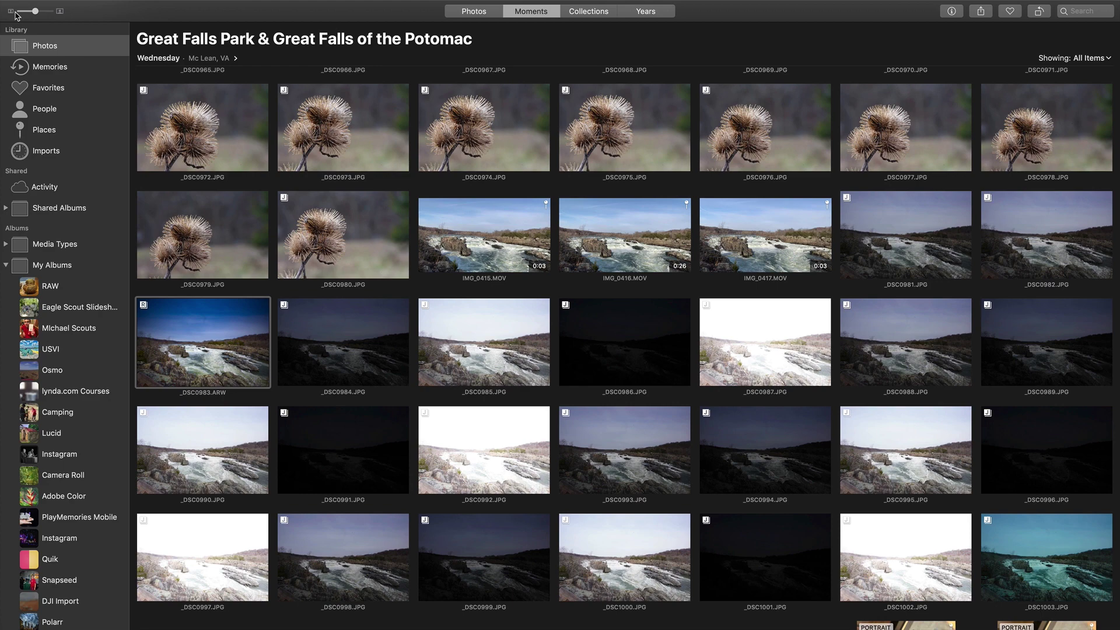
click(232, 141)
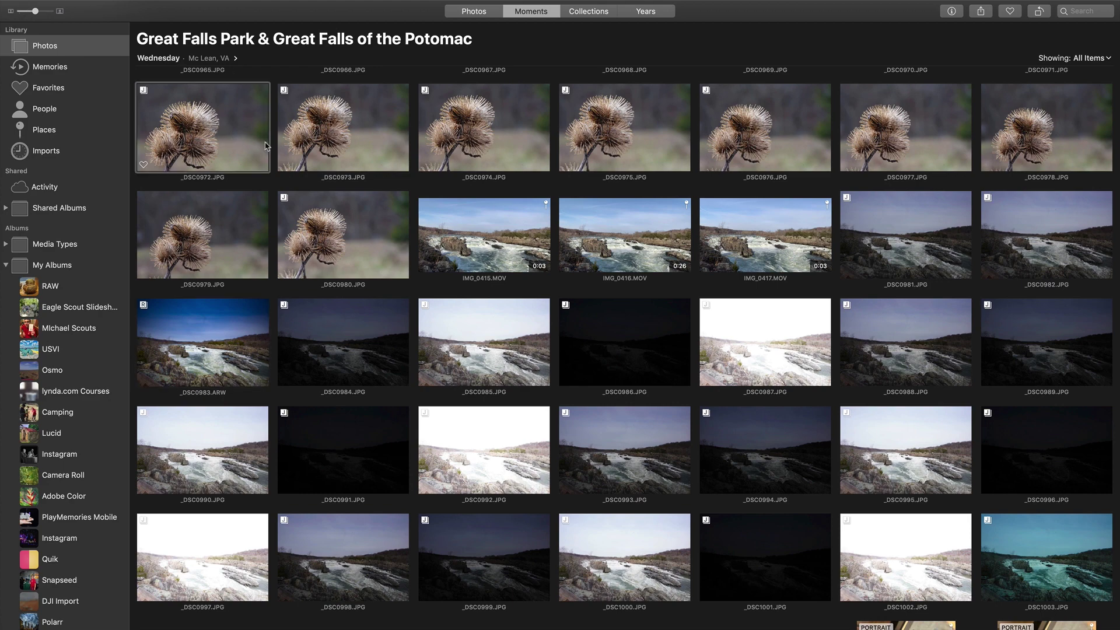
shift+click(352, 219)
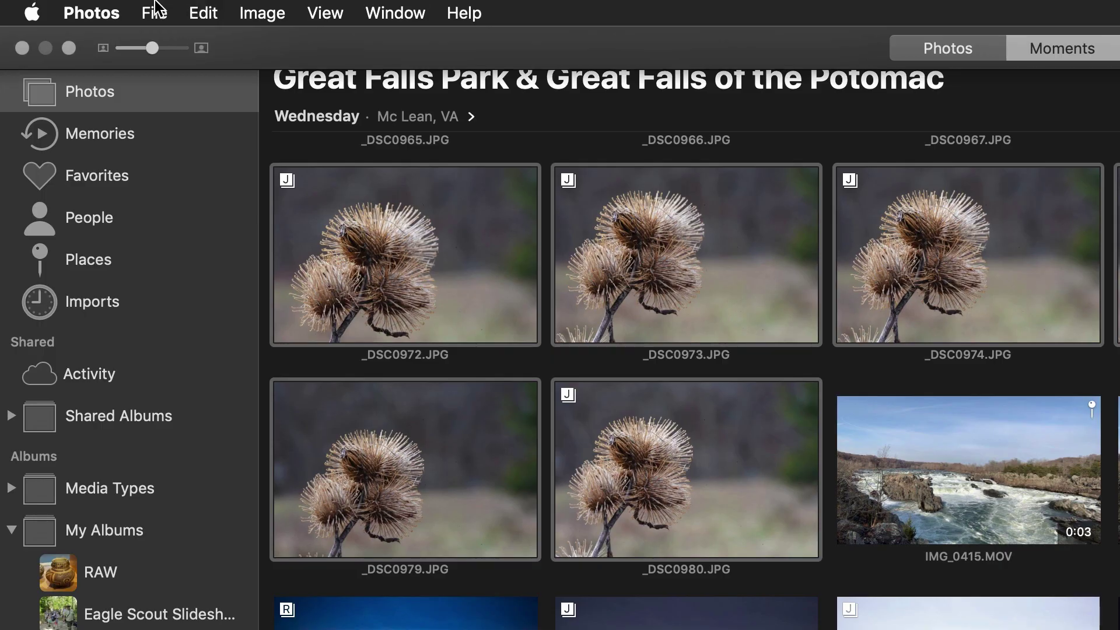
click(78, 4)
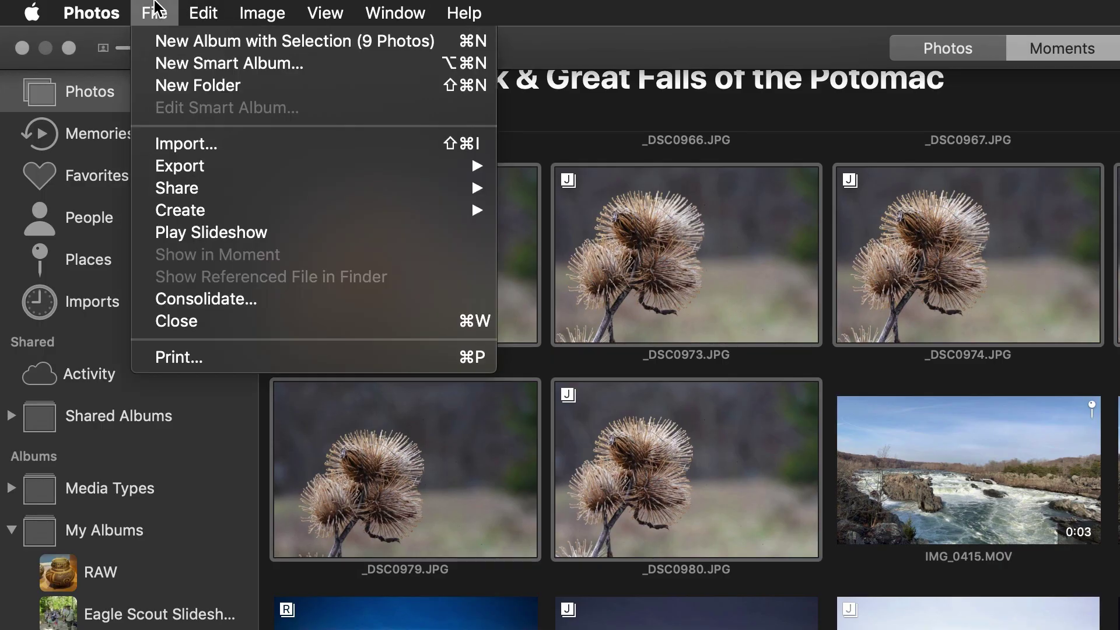
mouse_move(178, 172)
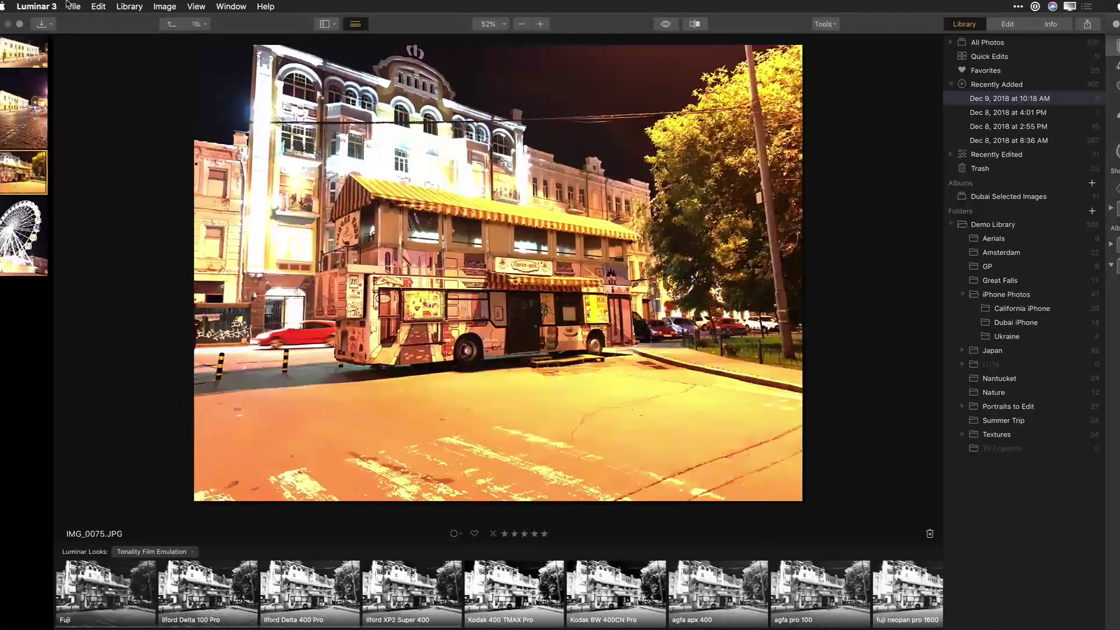
Step: Start an image import in Luminar 3 and browse the Photos library's Spain albums
click(87, 5)
click(92, 39)
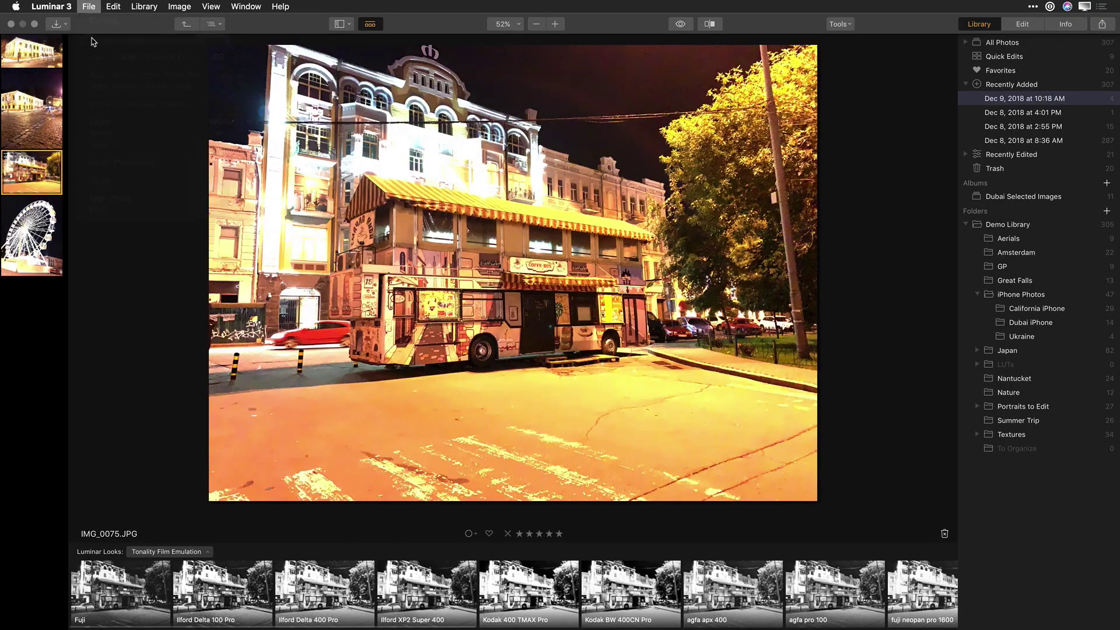
scroll(273, 306, down, 8)
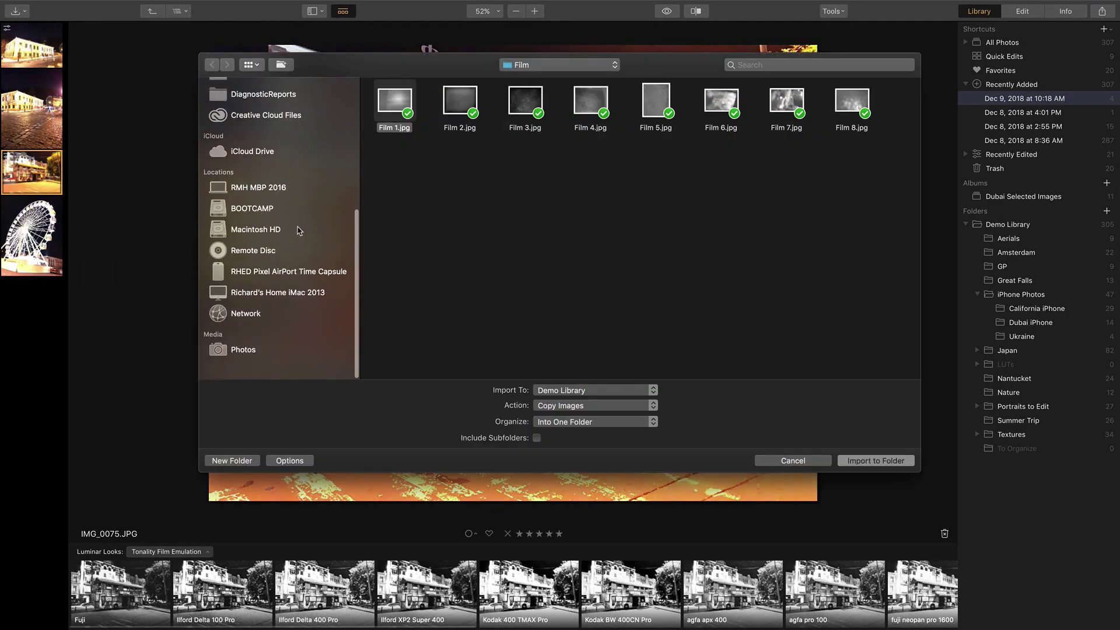
click(245, 373)
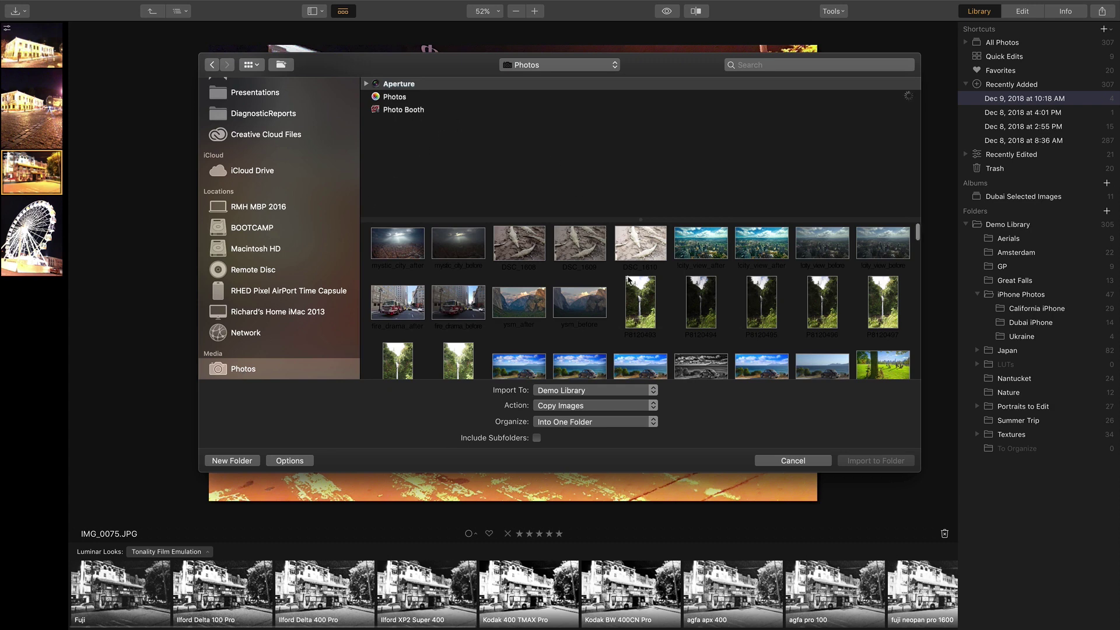
scroll(628, 280, down, 5)
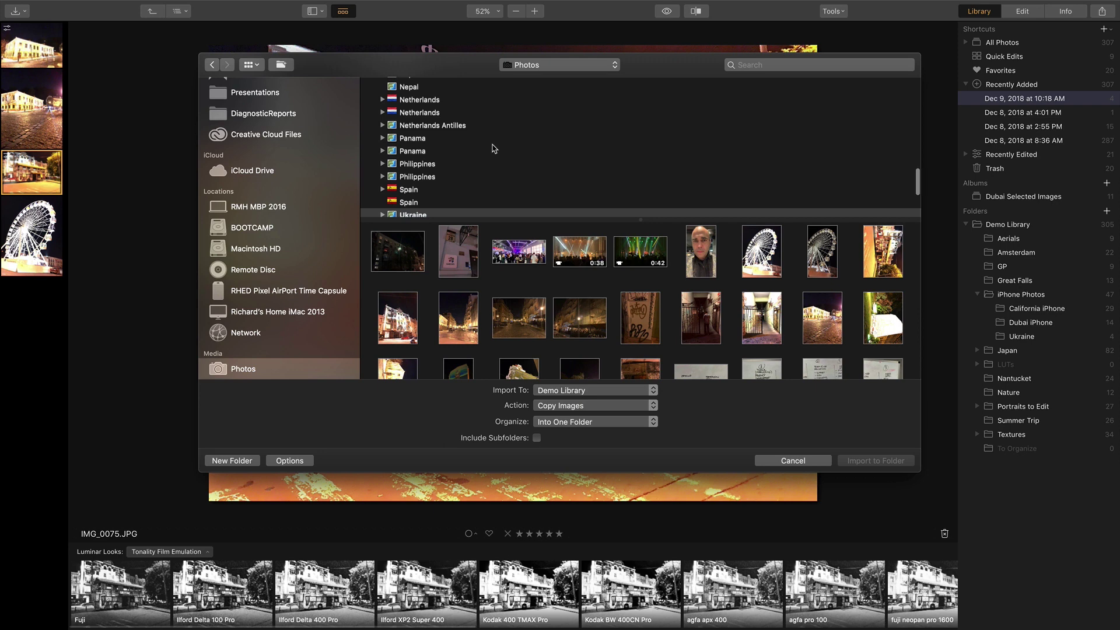
click(413, 193)
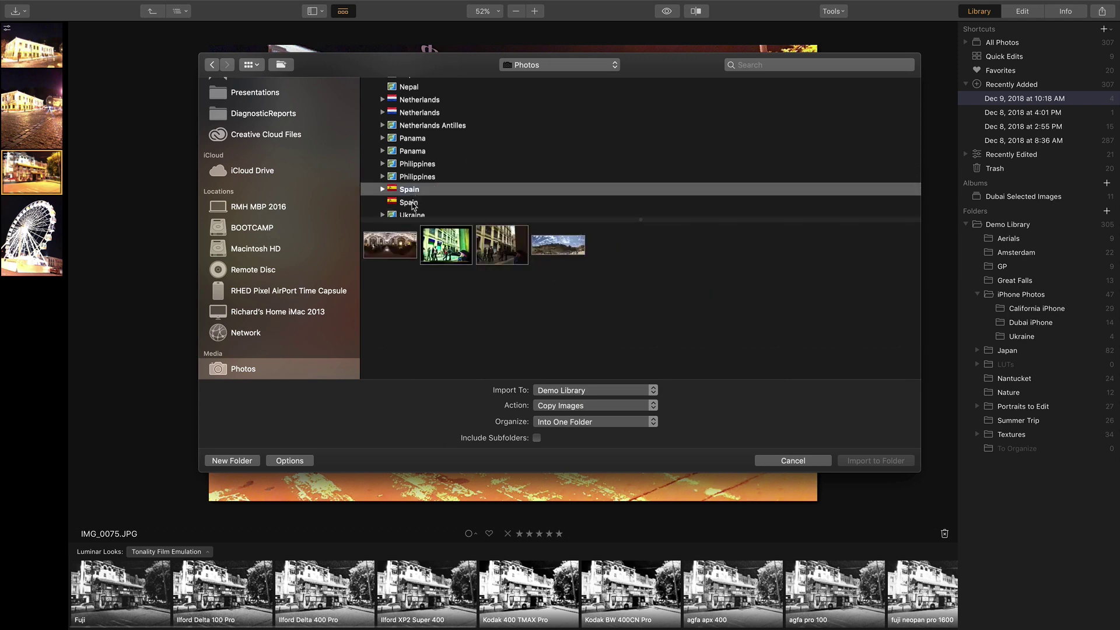
click(412, 204)
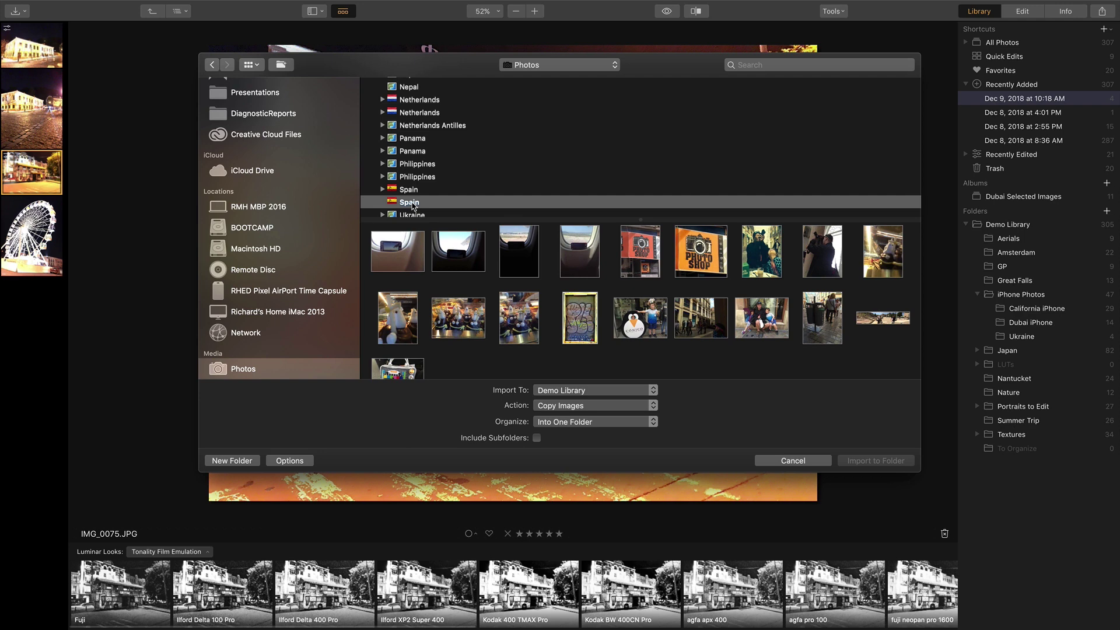
Step: Pick the graffiti shutter, Photo Shop sign and last grid photo, importing to To Organize
click(585, 321)
super+click(698, 256)
scroll(734, 290, down, 1)
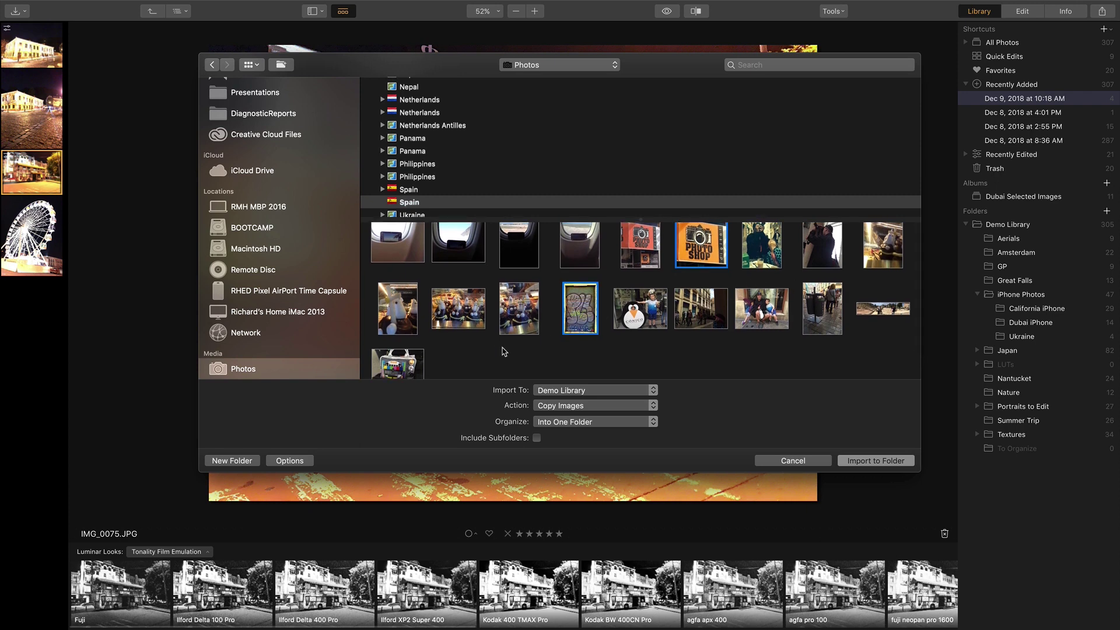
super+click(405, 363)
click(618, 392)
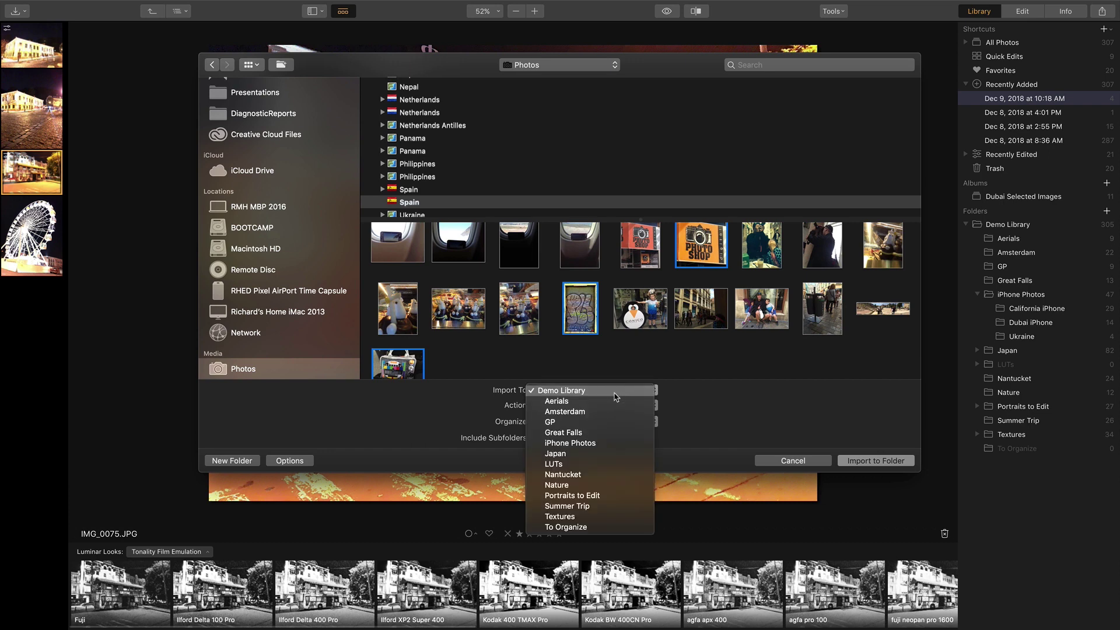
click(611, 529)
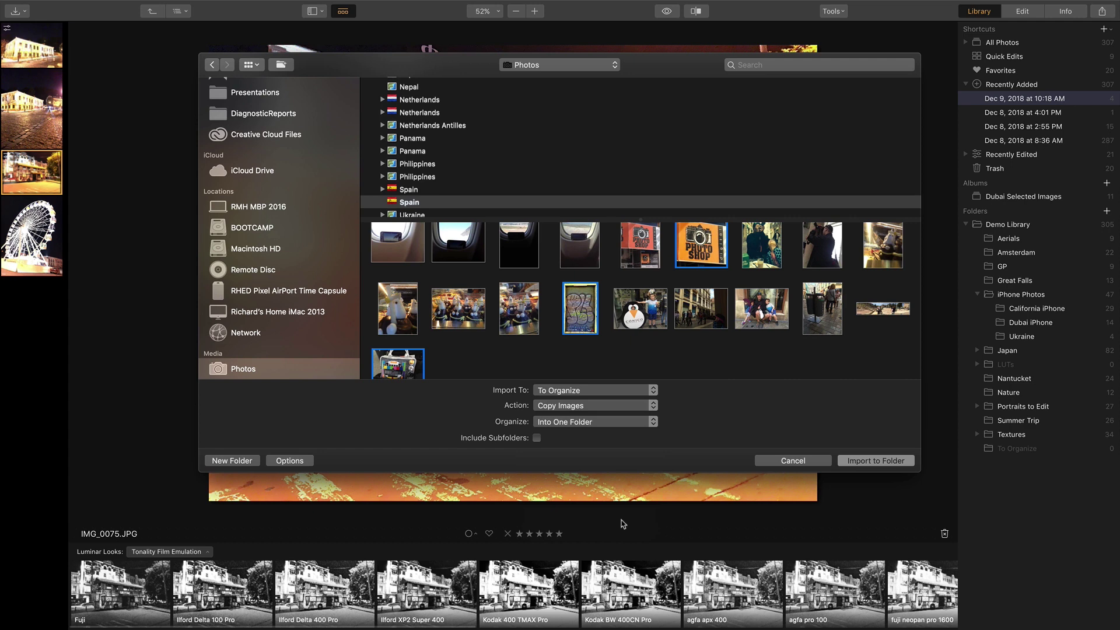
Step: Import the three photos into To Organize and give IMG_3004.JPG the Ilford Delta 100 Pro look
click(892, 461)
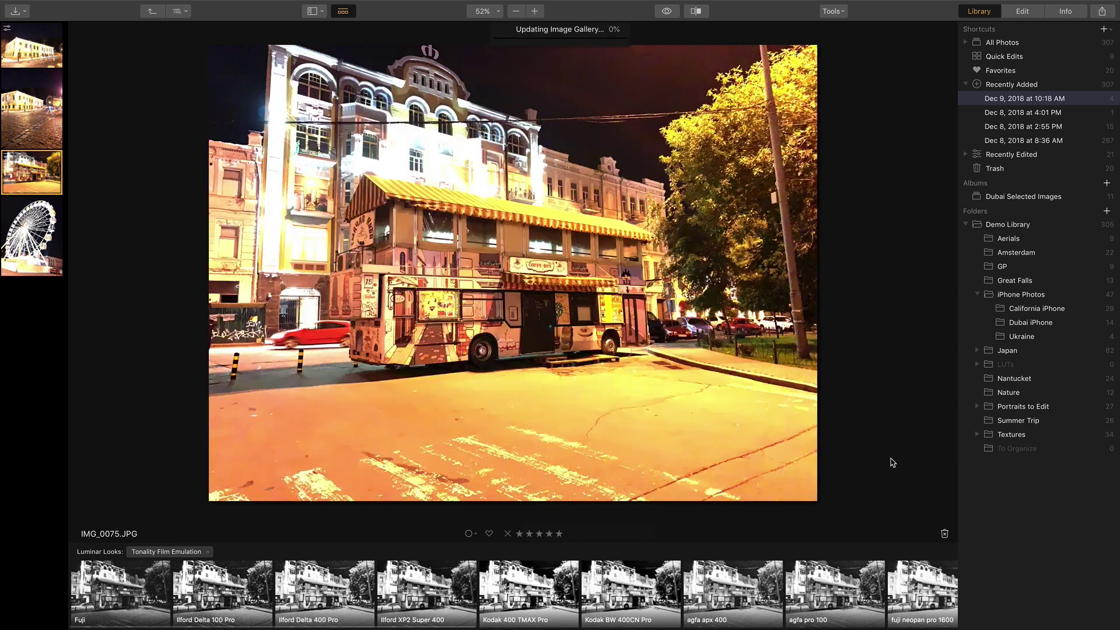
click(1019, 450)
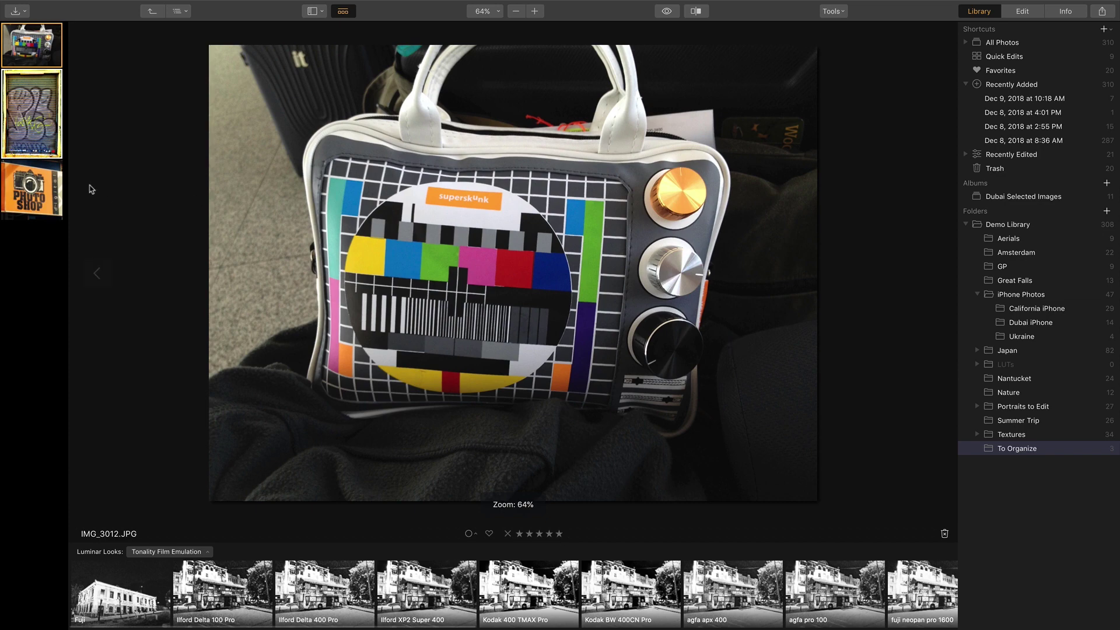
click(46, 143)
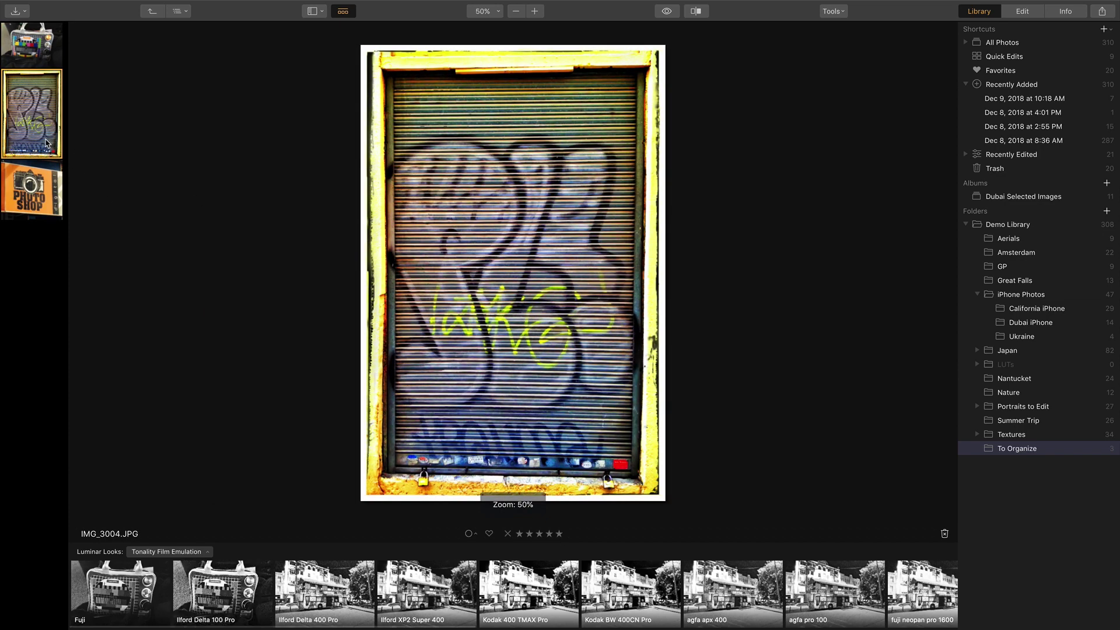
click(218, 586)
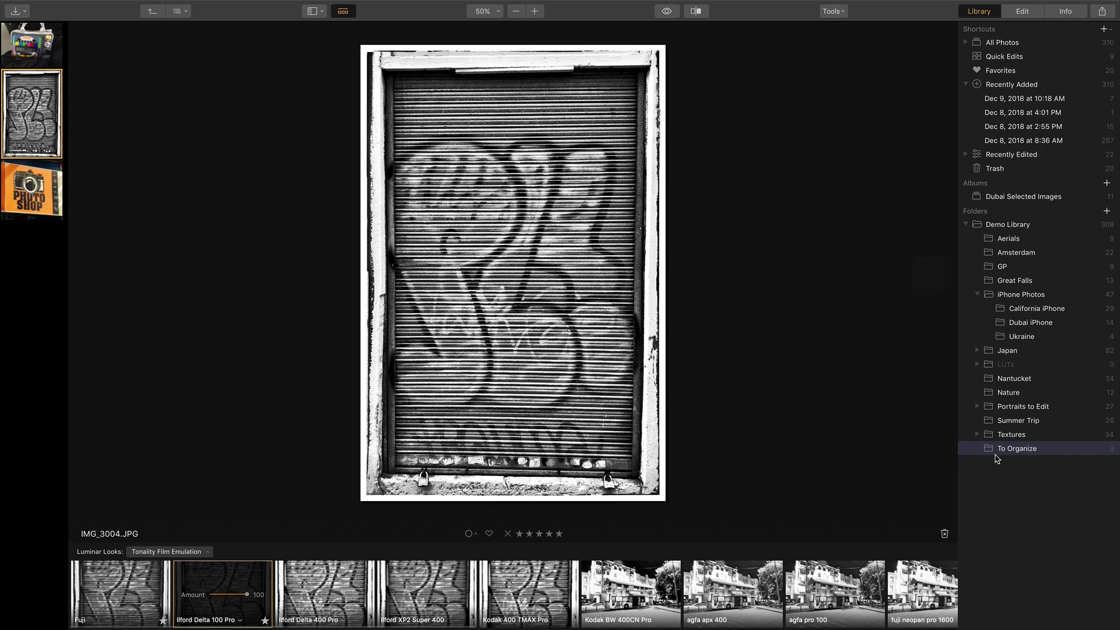
click(156, 11)
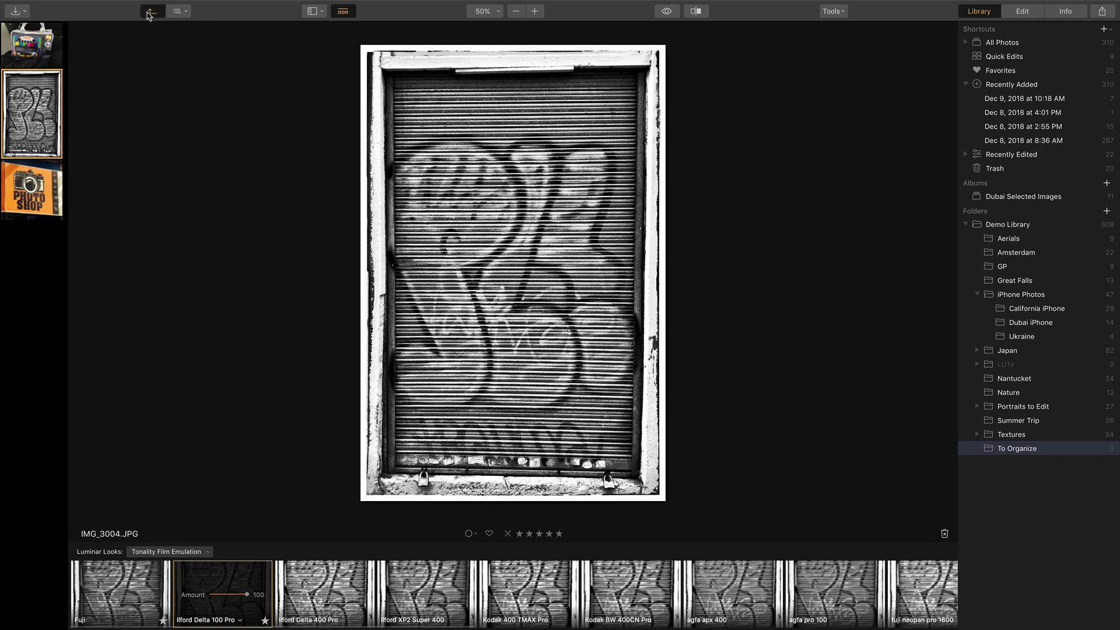